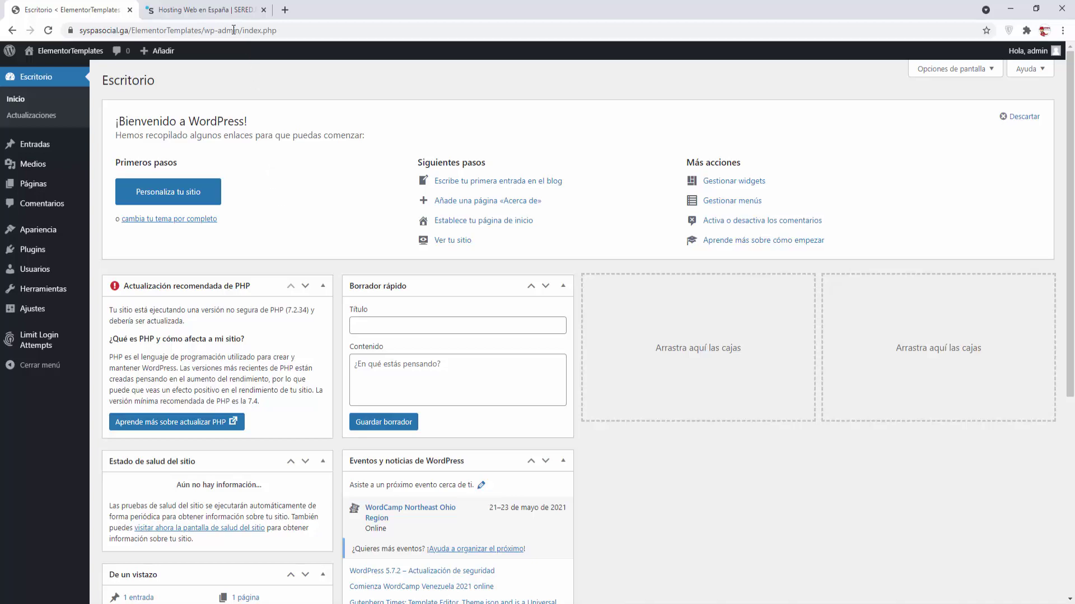
Enter the cPanel of the chamuyotutoriales.com hosting through Sered's client area and close the client area page.
click(218, 12)
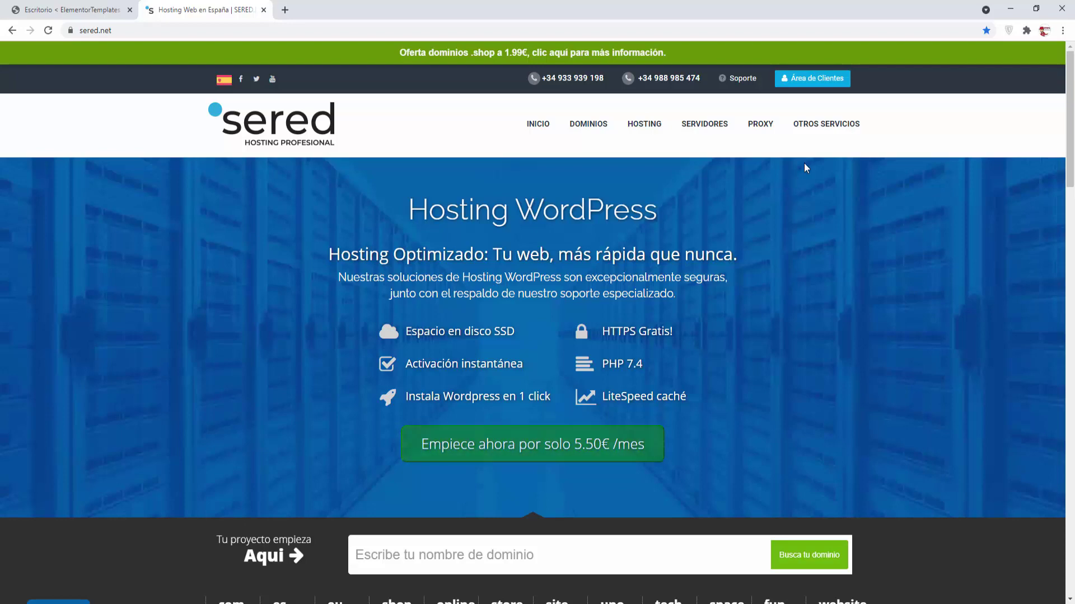
click(822, 81)
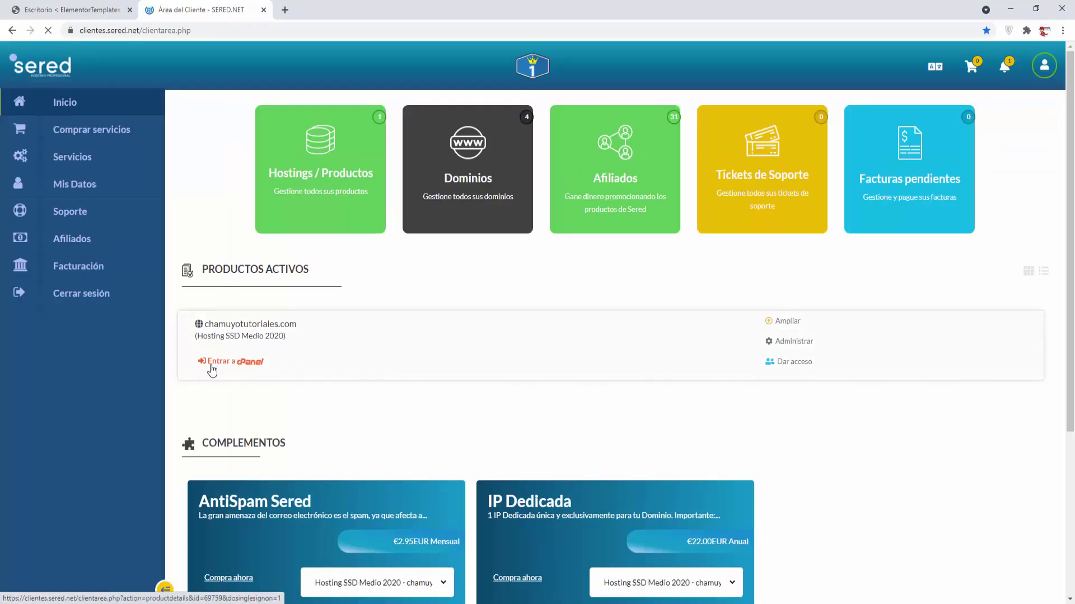
click(212, 367)
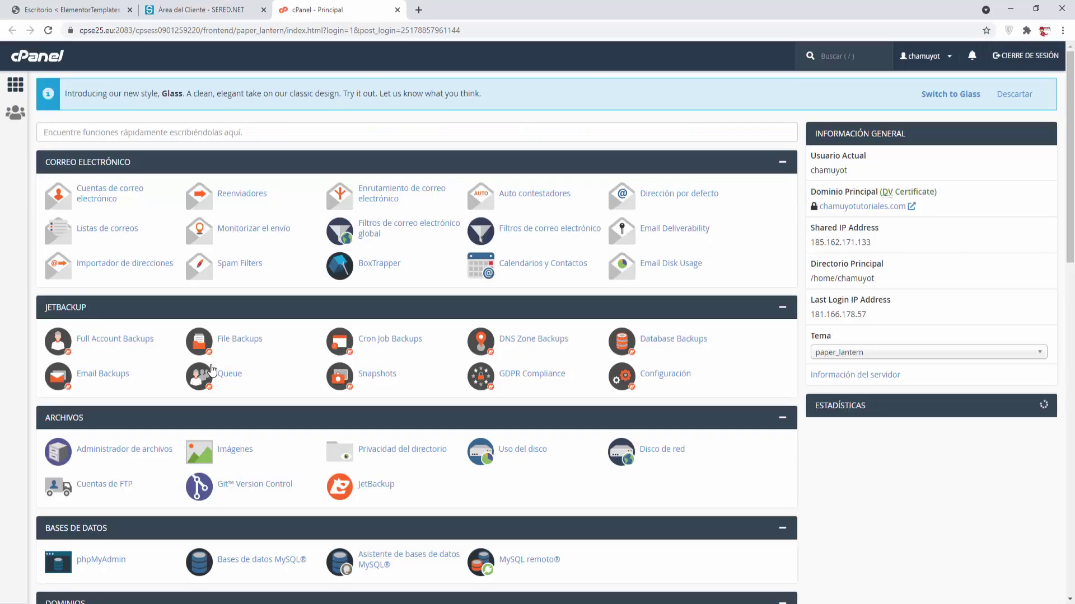
click(263, 10)
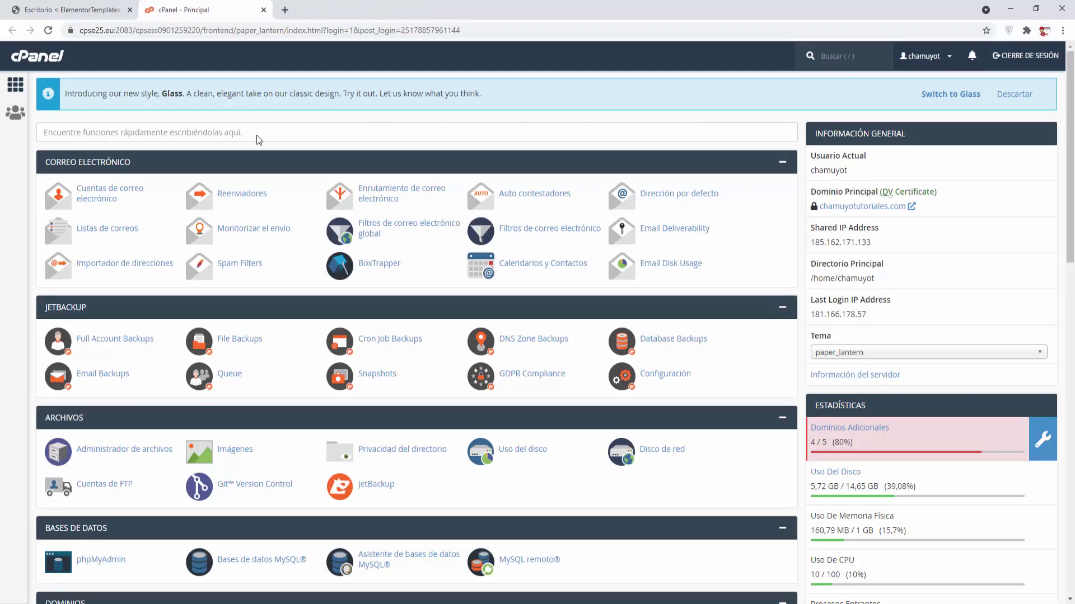
Open Installatron Applications Installer and start a backup of the ElementorTemplates installation.
scroll(385, 296, down, 11)
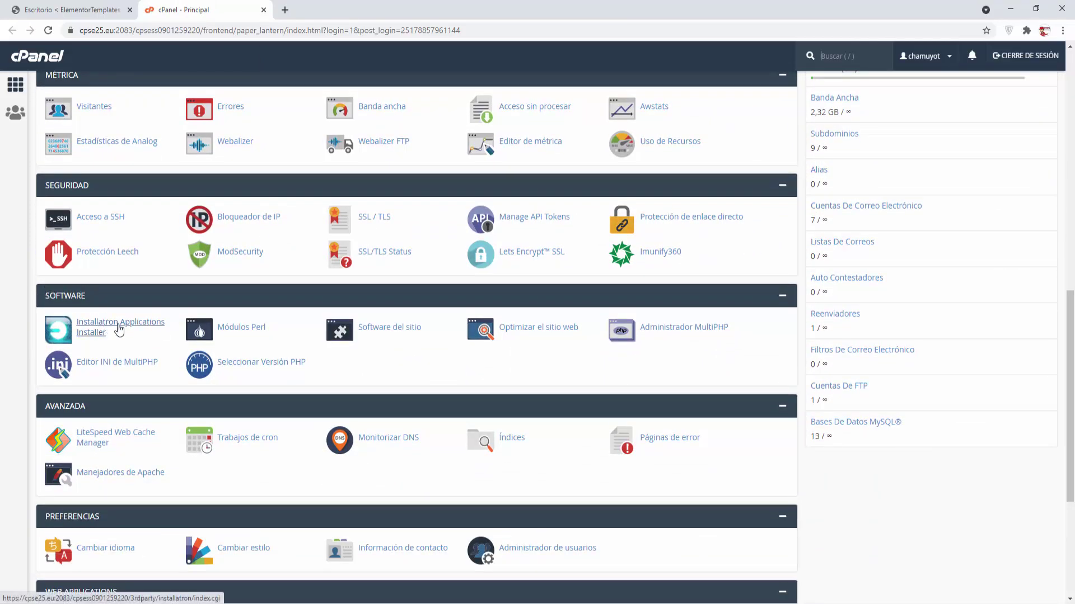
click(119, 331)
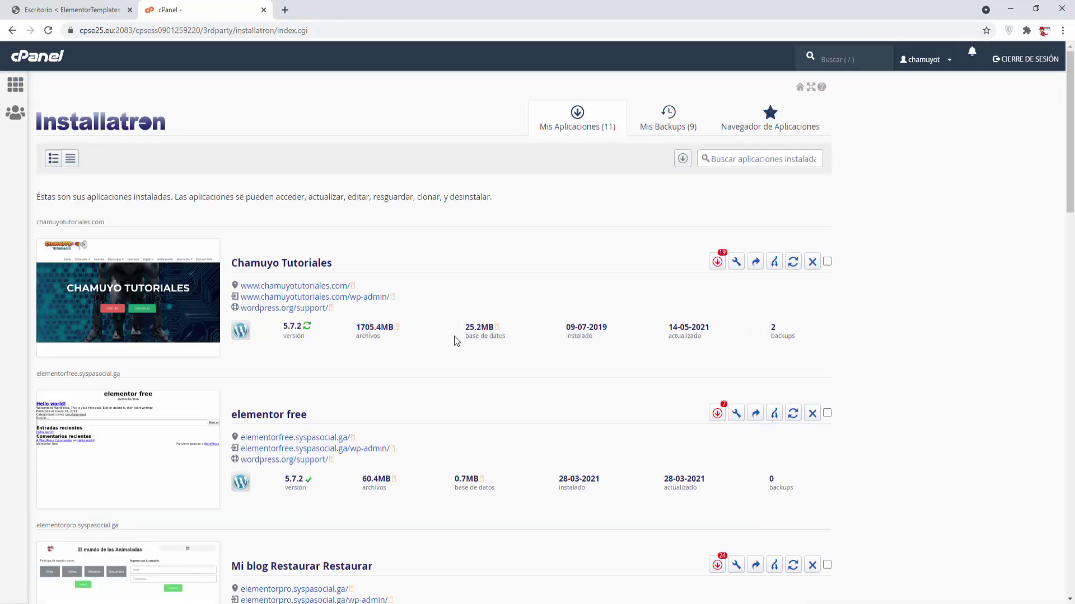
scroll(456, 341, down, 8)
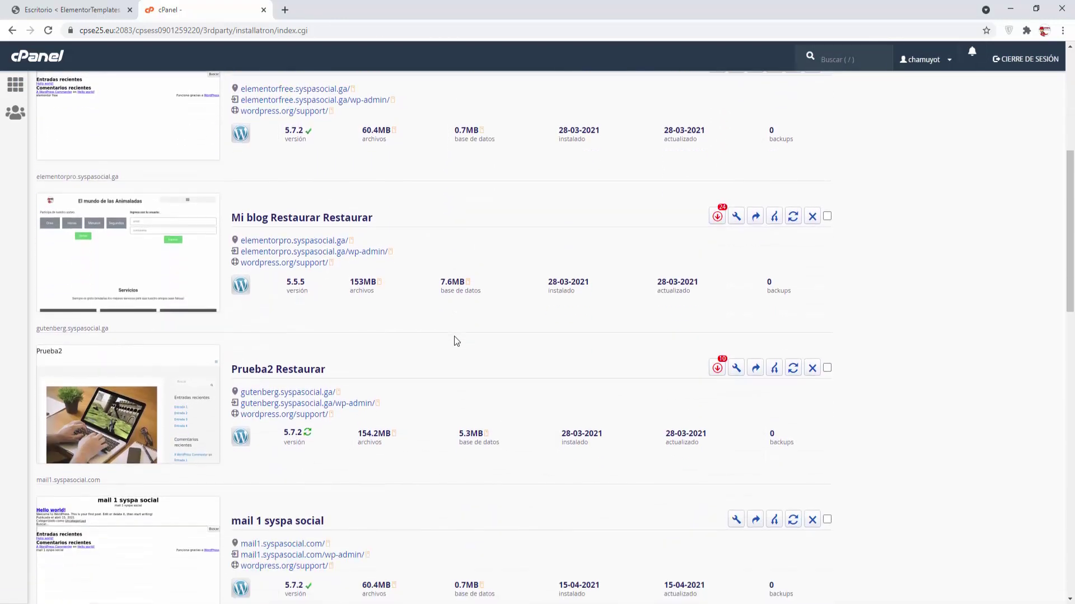
scroll(456, 340, down, 8)
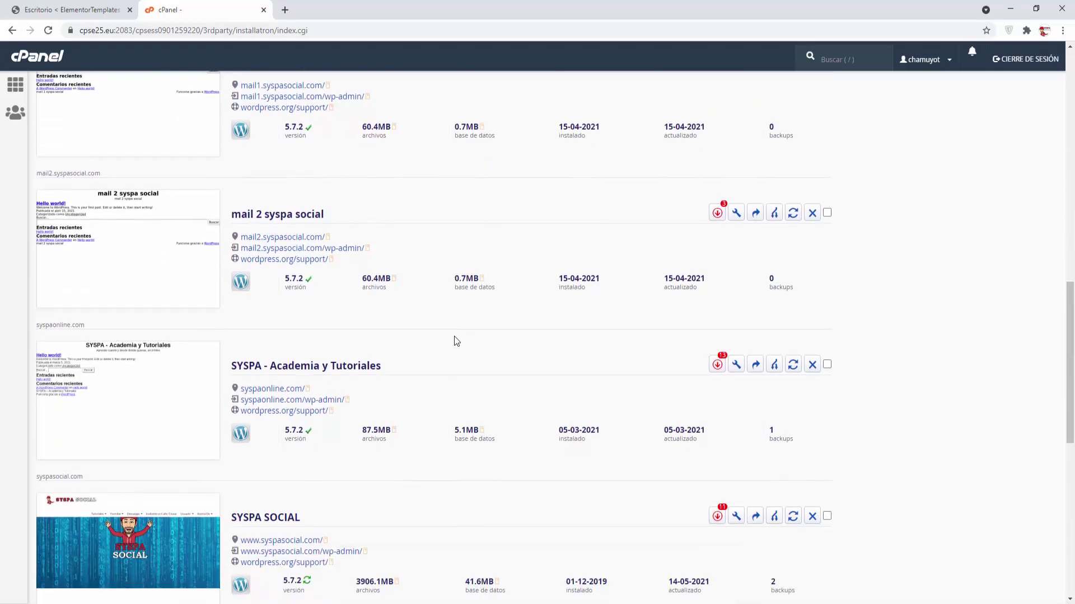
scroll(456, 340, down, 4)
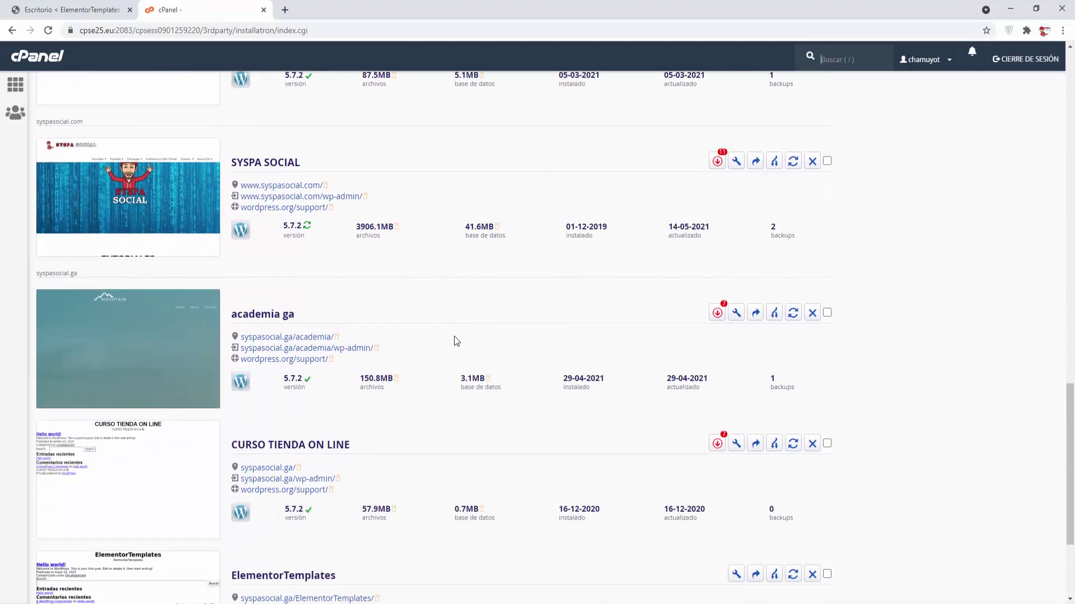
scroll(456, 340, down, 3)
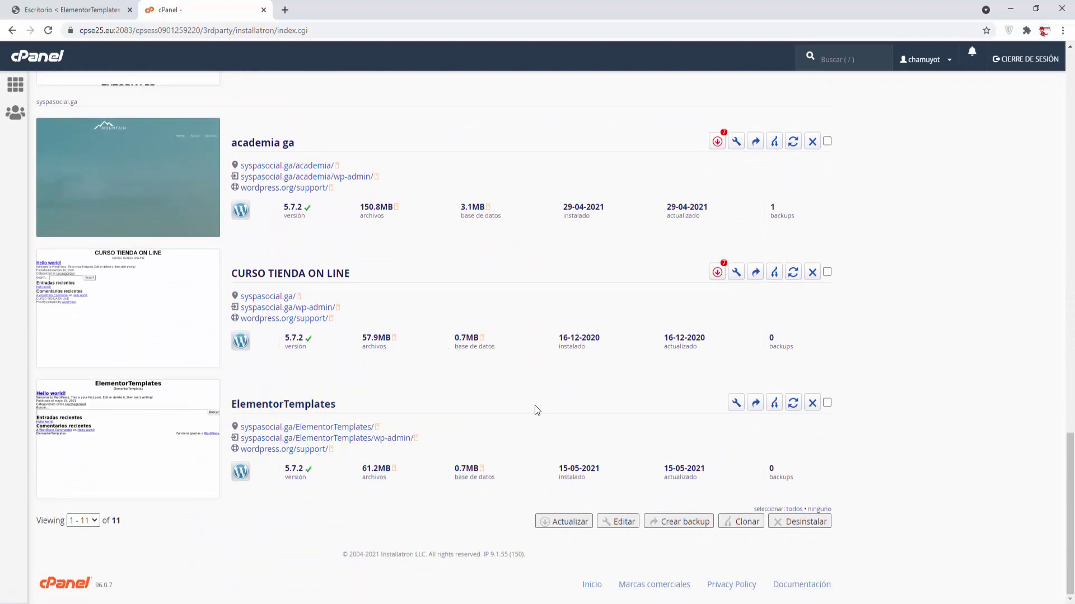
click(756, 405)
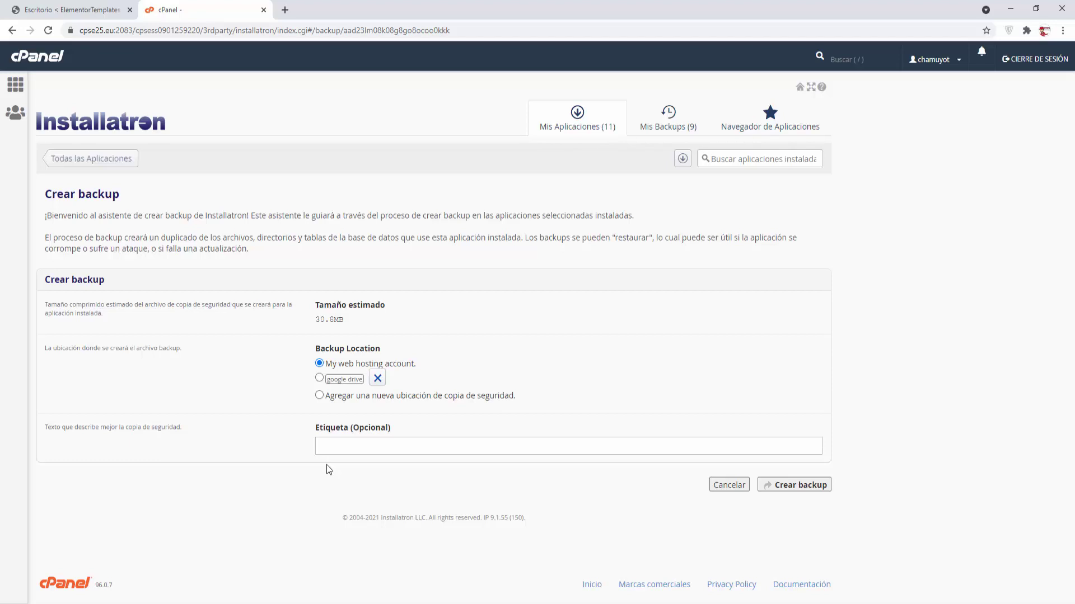
Choose the existing google drive location for the backup, leave the label empty and create the backup.
click(319, 396)
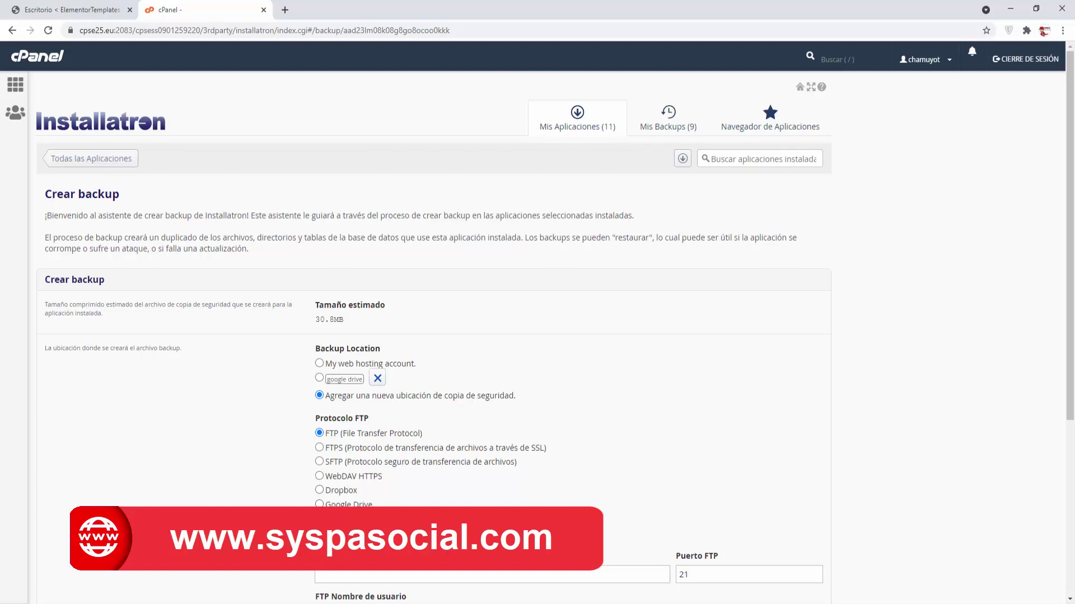
click(320, 379)
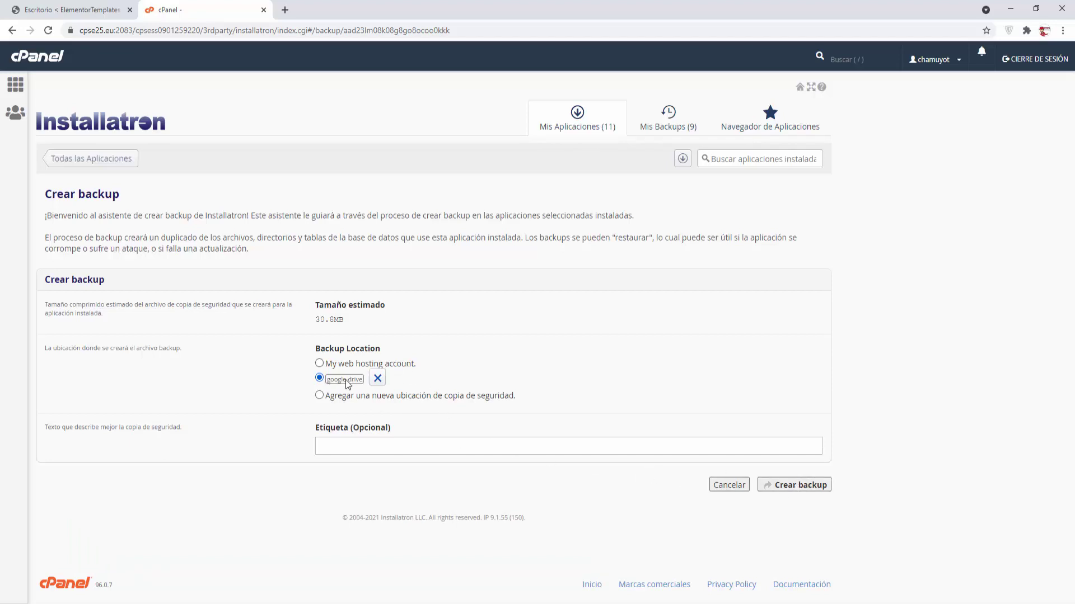
click(783, 485)
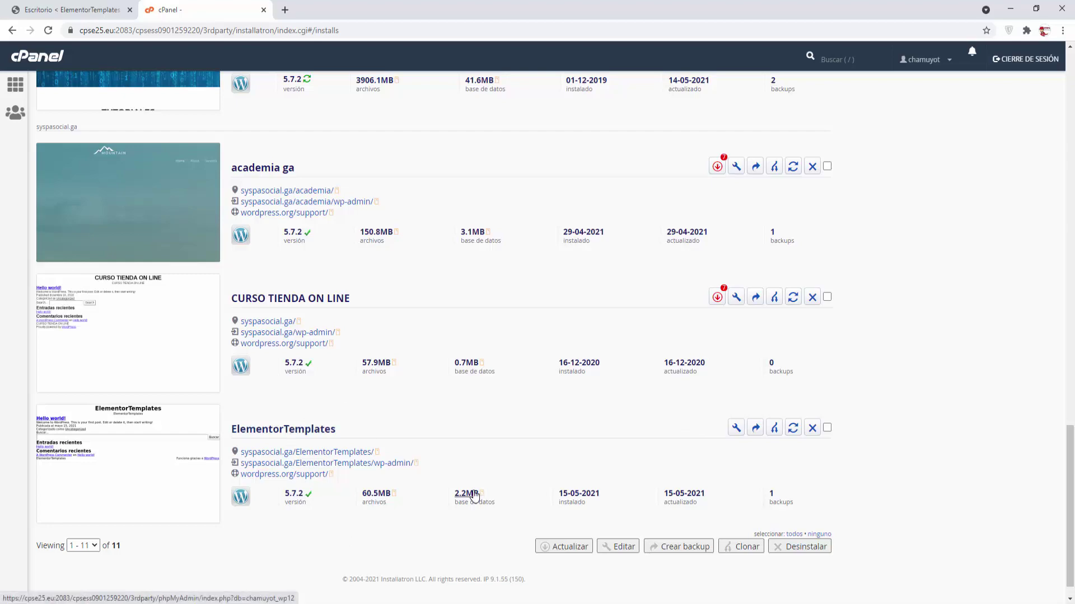
Return to the ElementorTemplates WordPress dashboard and open the list of all posts in a new browser tab.
click(79, 12)
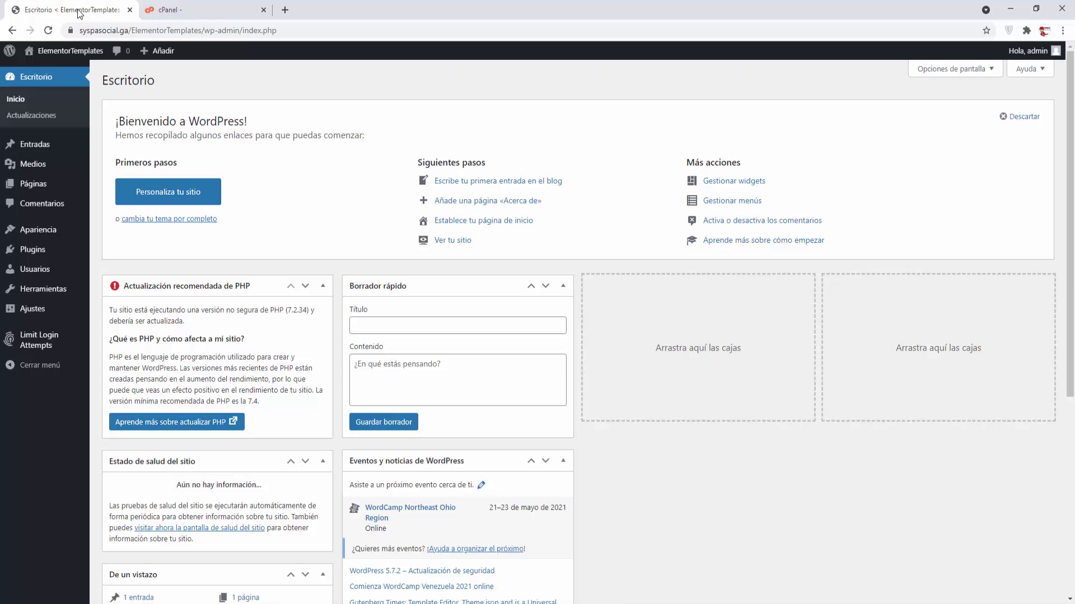
mouse_move(90, 150)
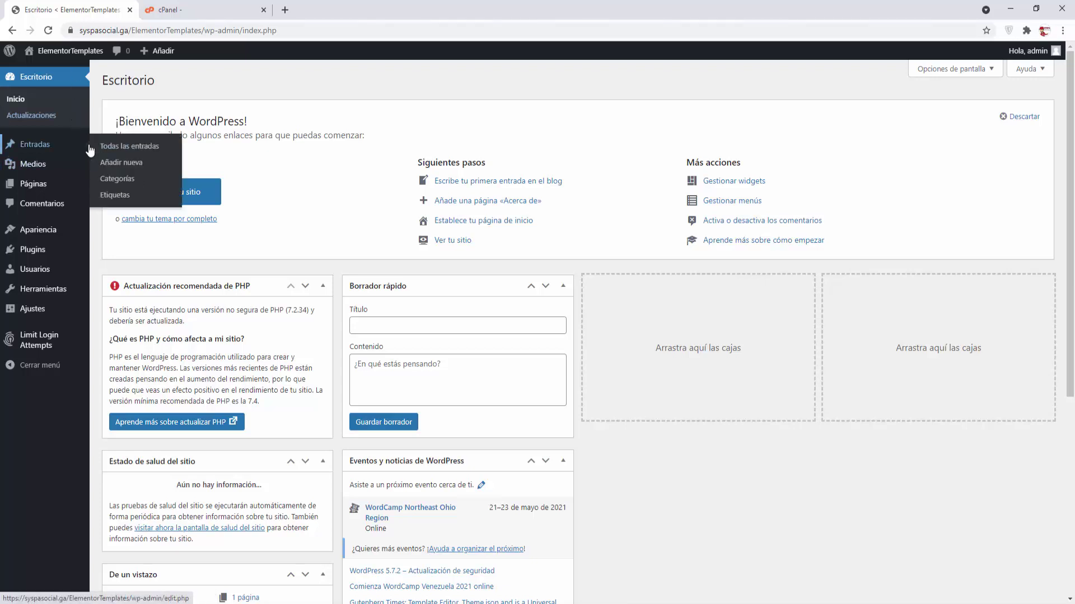
mouse_move(42, 169)
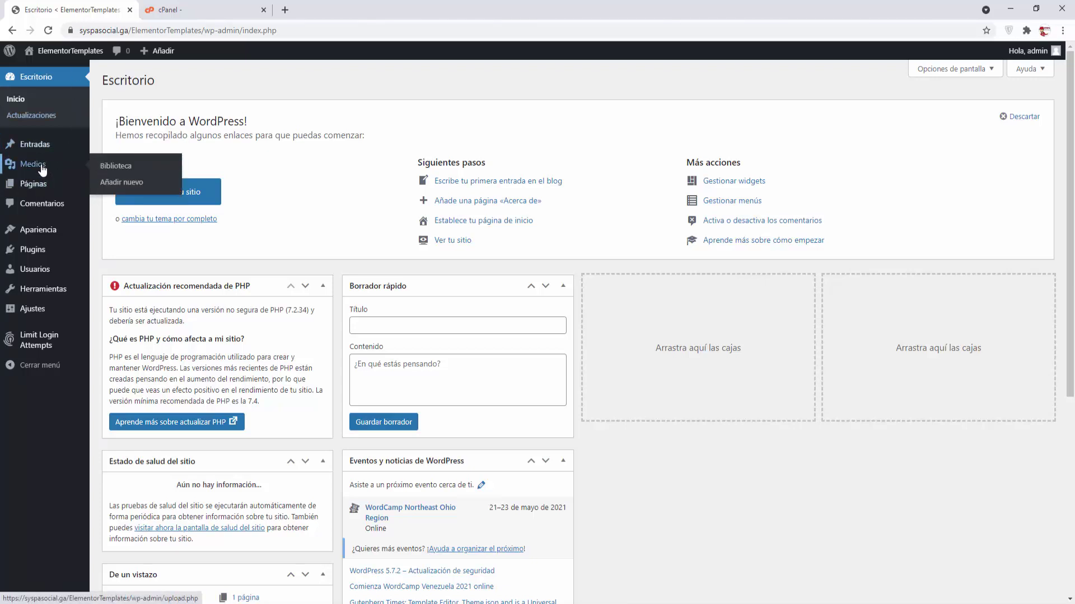
mouse_move(41, 144)
right_click(132, 149)
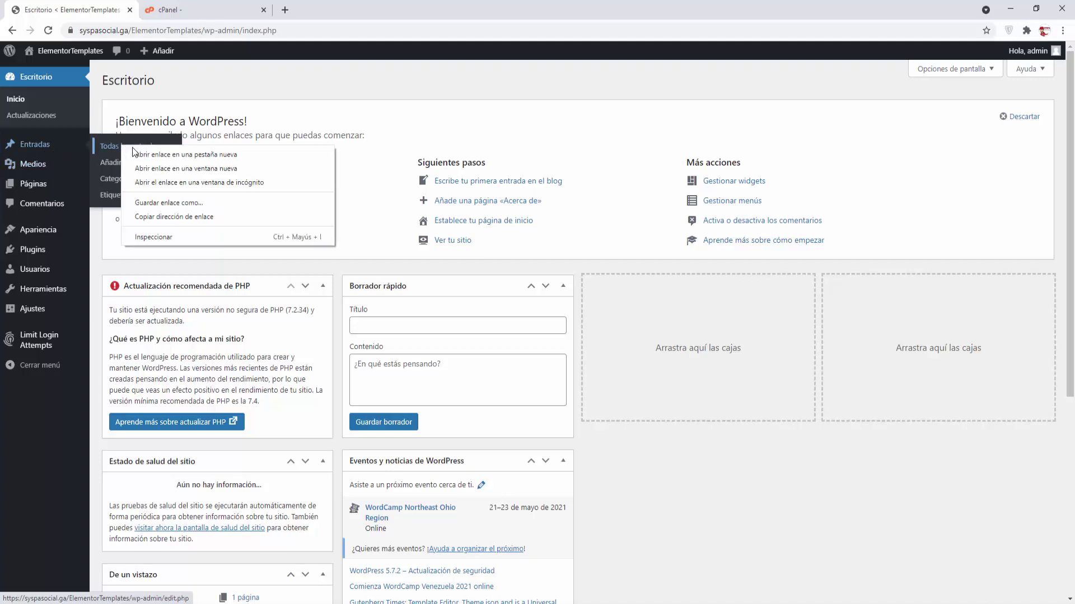
click(139, 155)
click(208, 10)
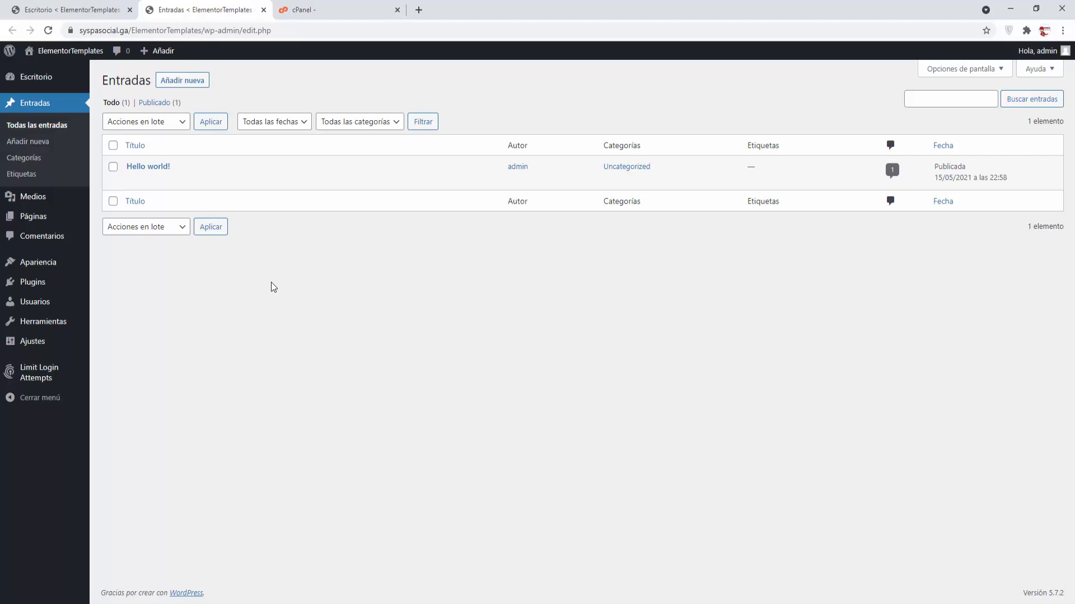
Change the title of the "Hello world!" post to "ESTA ES MI ENTRADA!", update the post and close the editor.
mouse_move(149, 167)
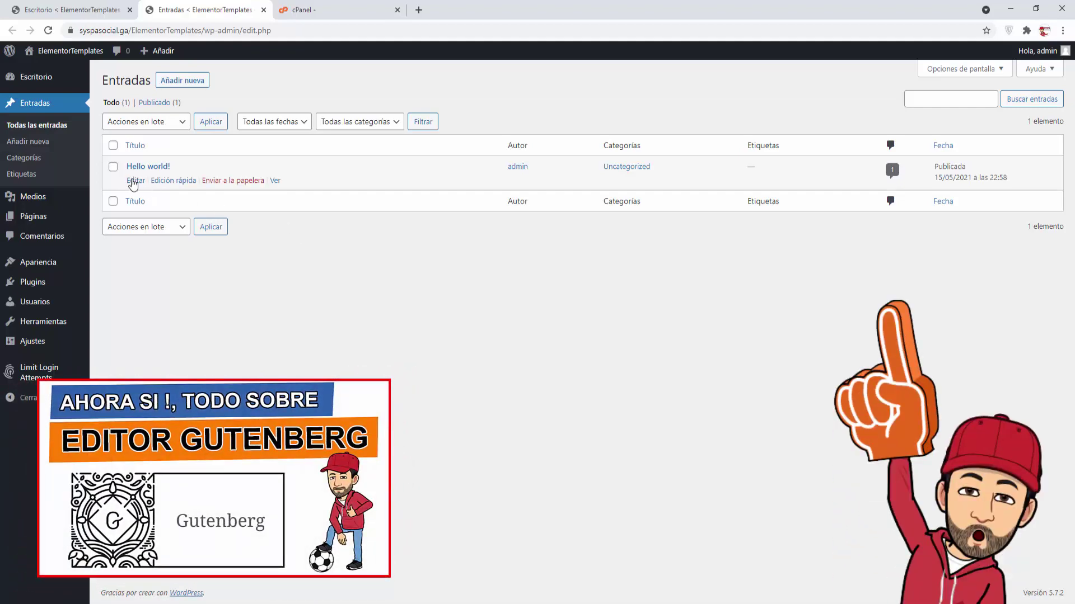
click(134, 180)
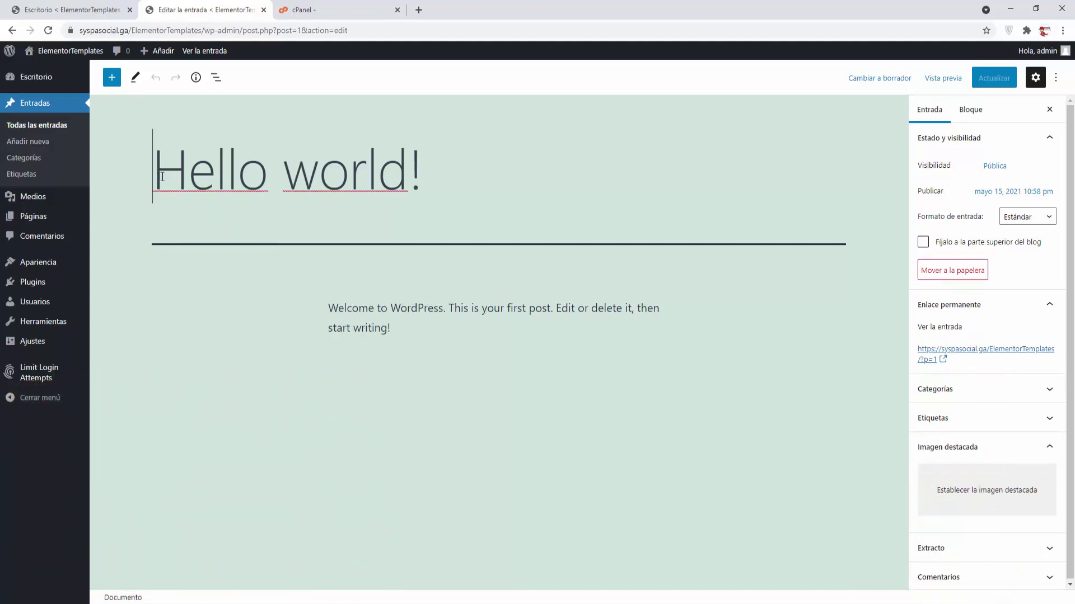
drag(161, 177, 408, 167)
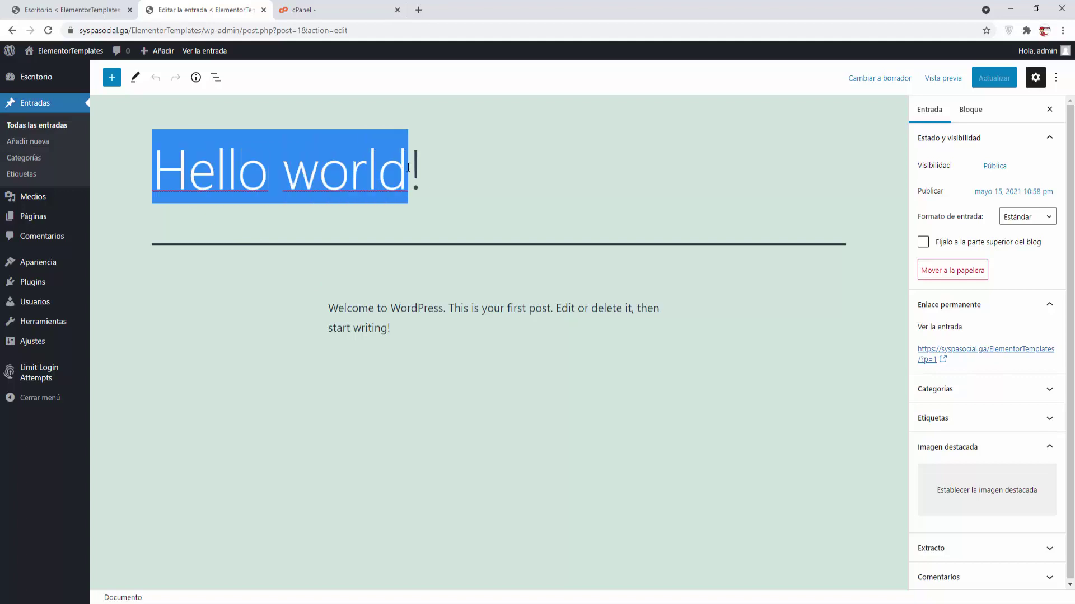
text(ESTA E )
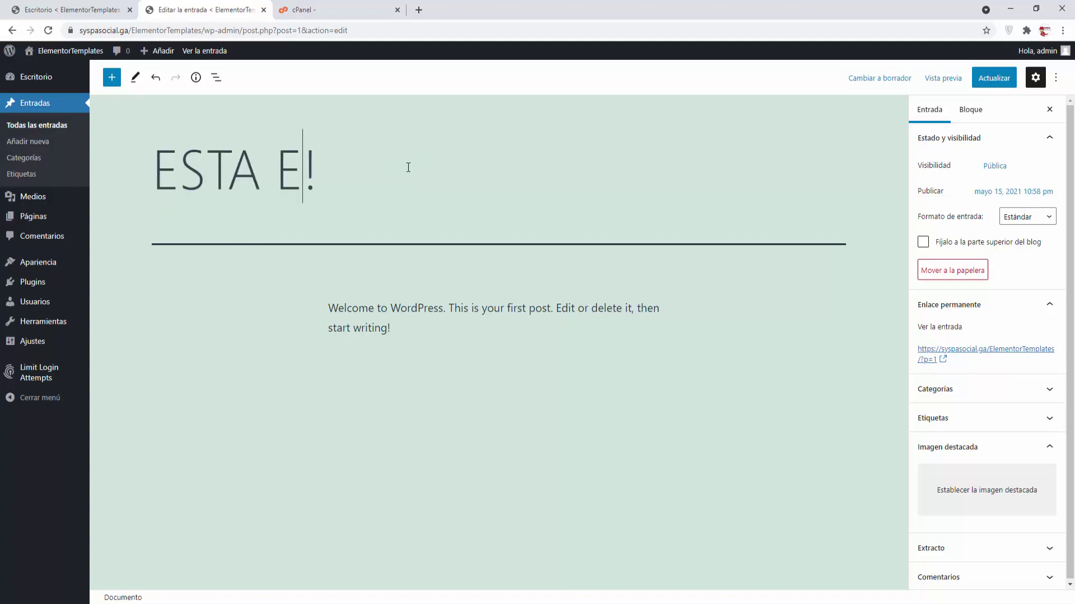
text(S MI ENTRA)
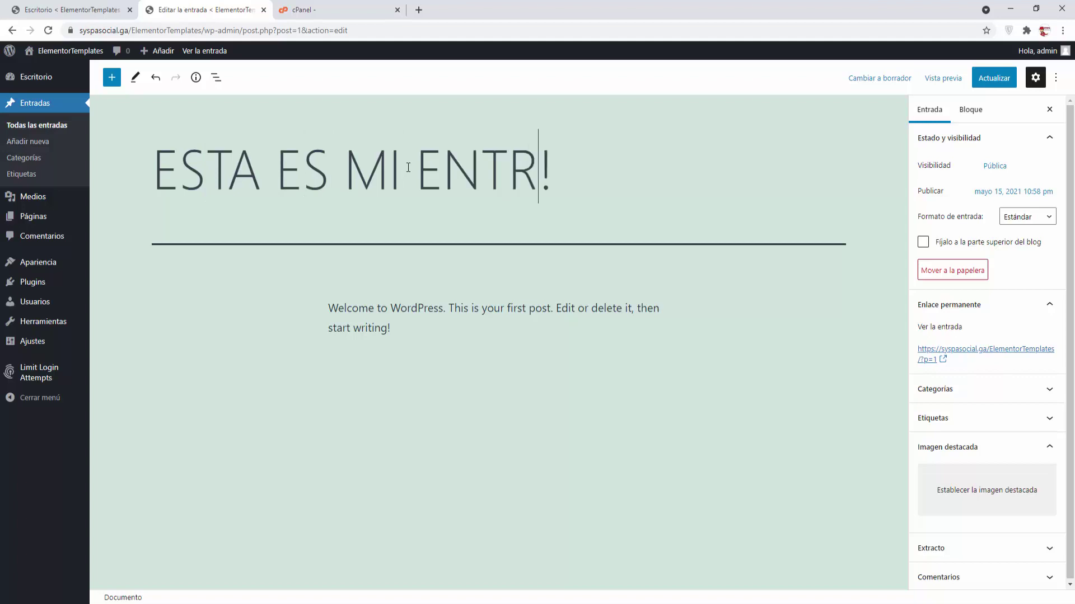
text(DA)
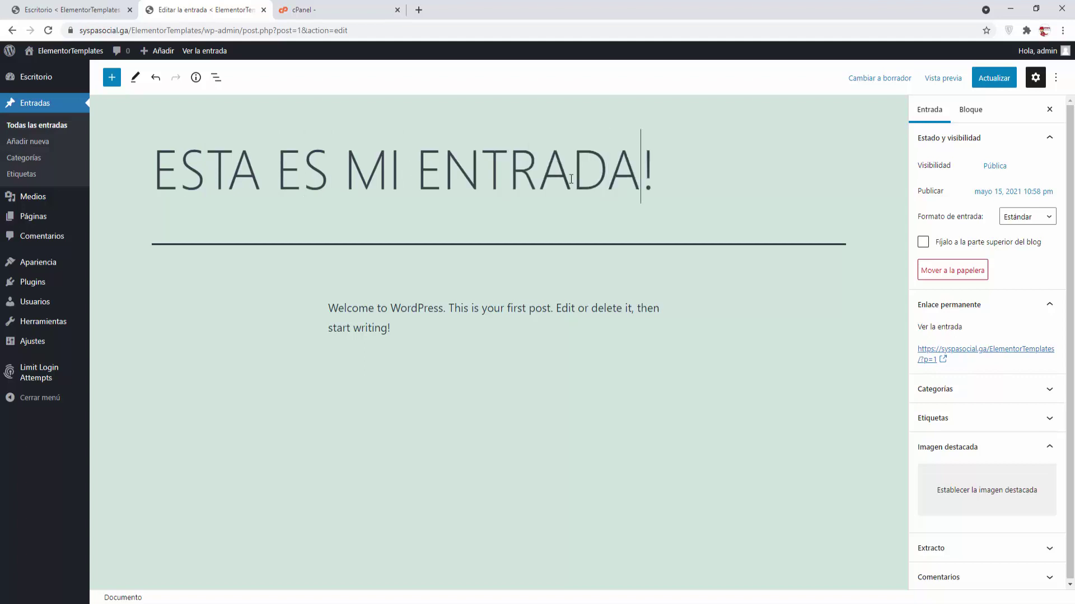
click(991, 78)
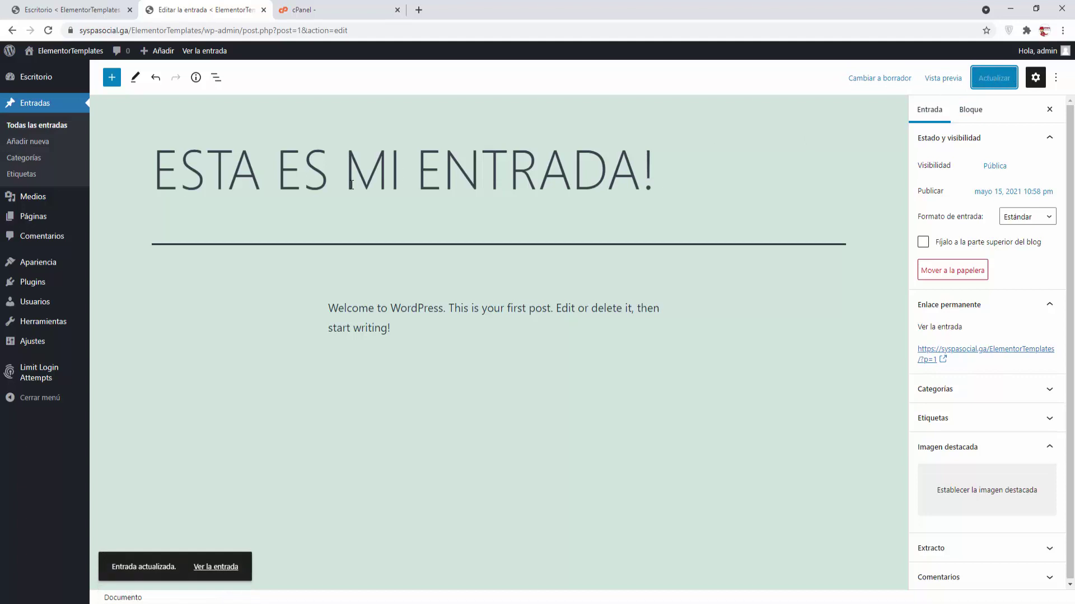
click(264, 9)
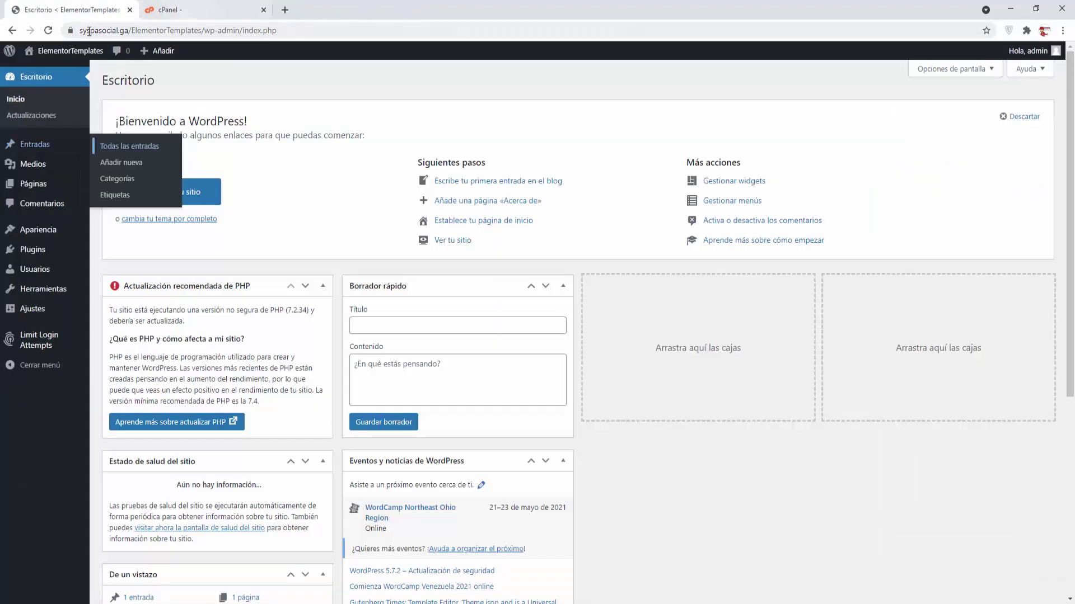
Visit the ElementorTemplates site in a new browser tab to check the post on the front page, and close it.
mouse_move(62, 51)
right_click(62, 71)
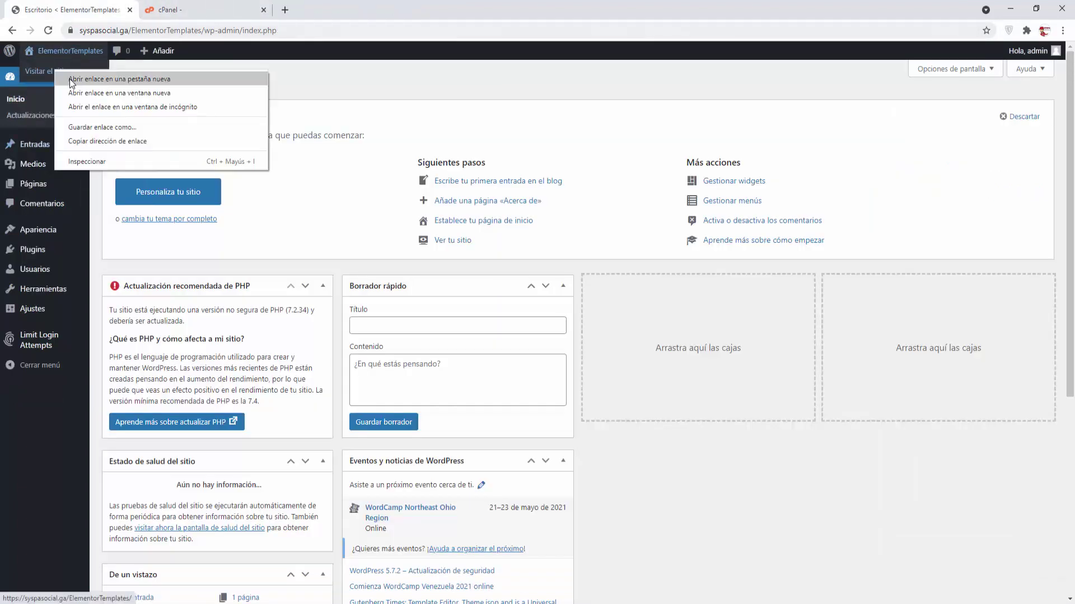
click(101, 80)
click(185, 10)
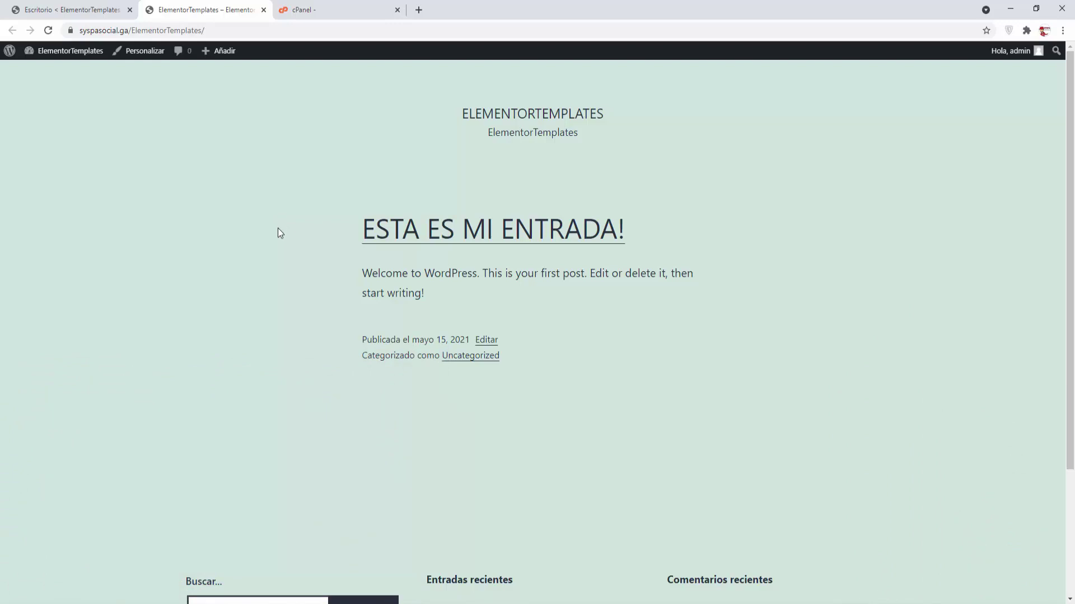
click(264, 10)
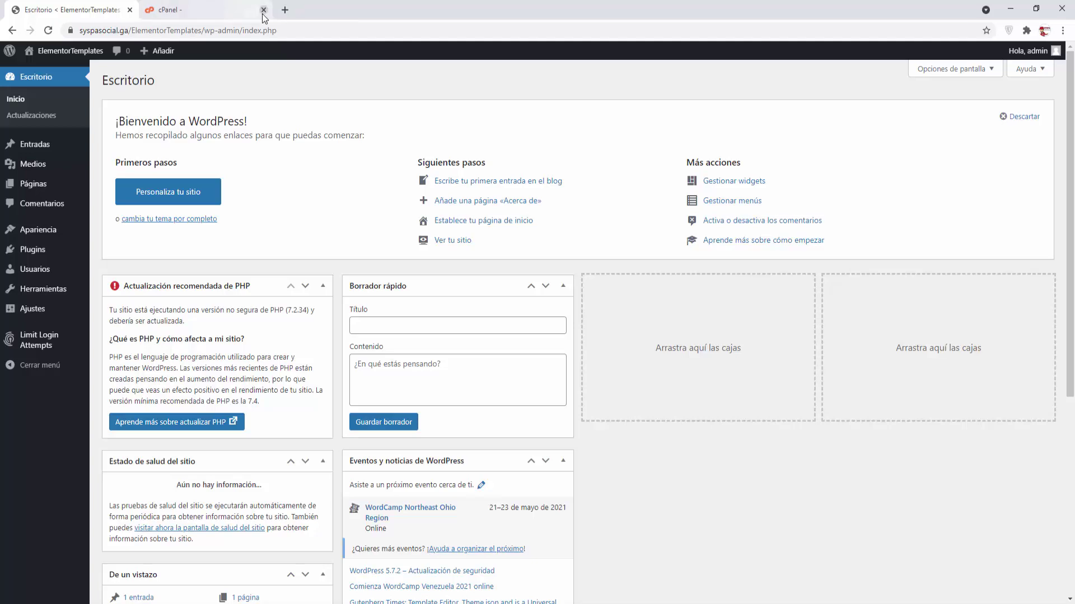
Switch back to cPanel, return to its main page and reopen Installatron Applications Installer.
click(219, 13)
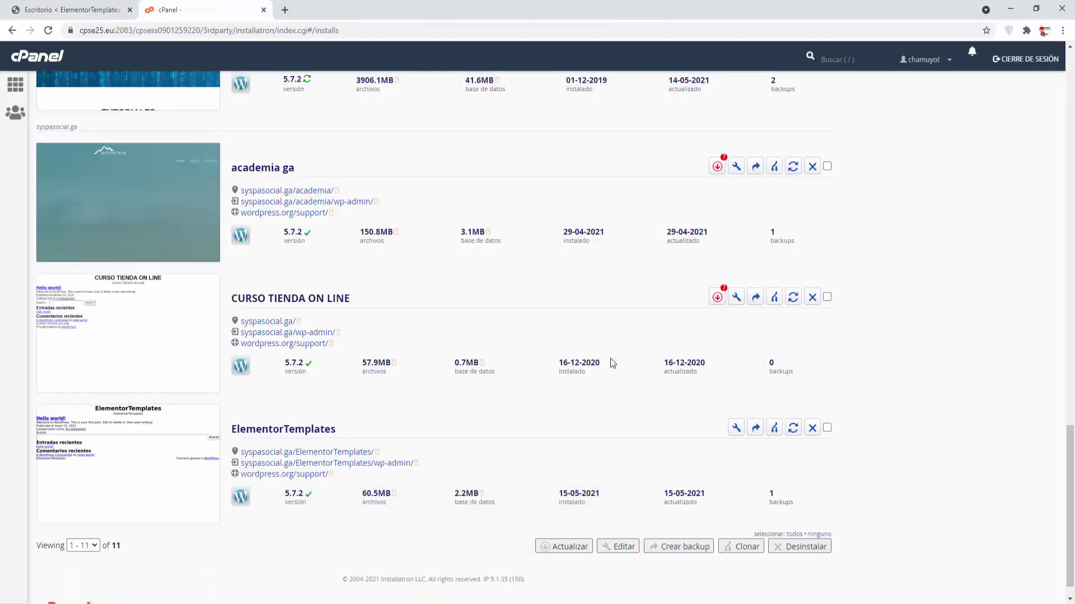
click(15, 85)
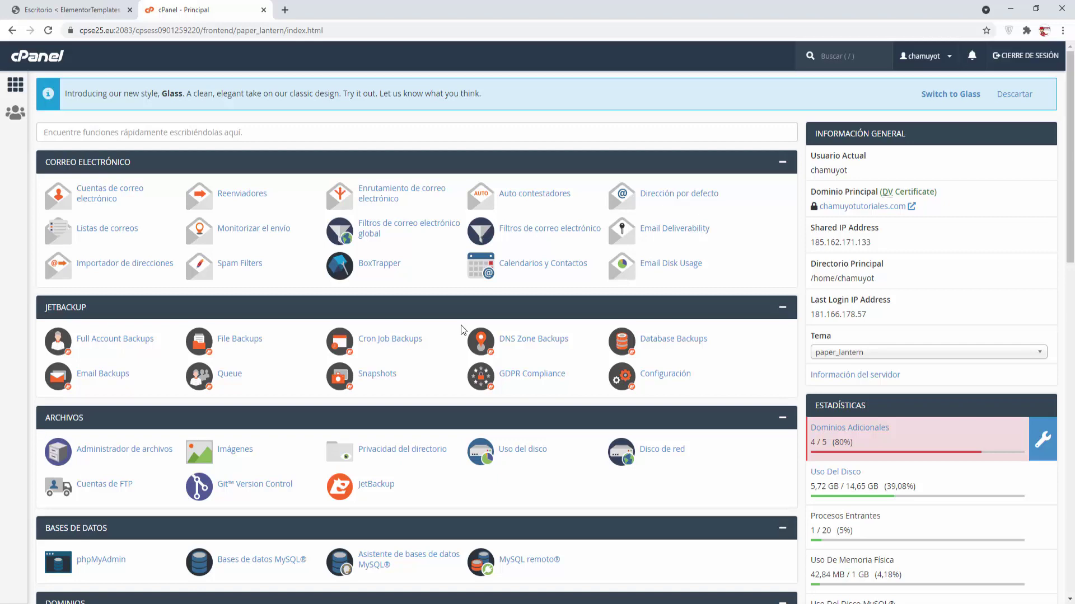
scroll(461, 329, down, 9)
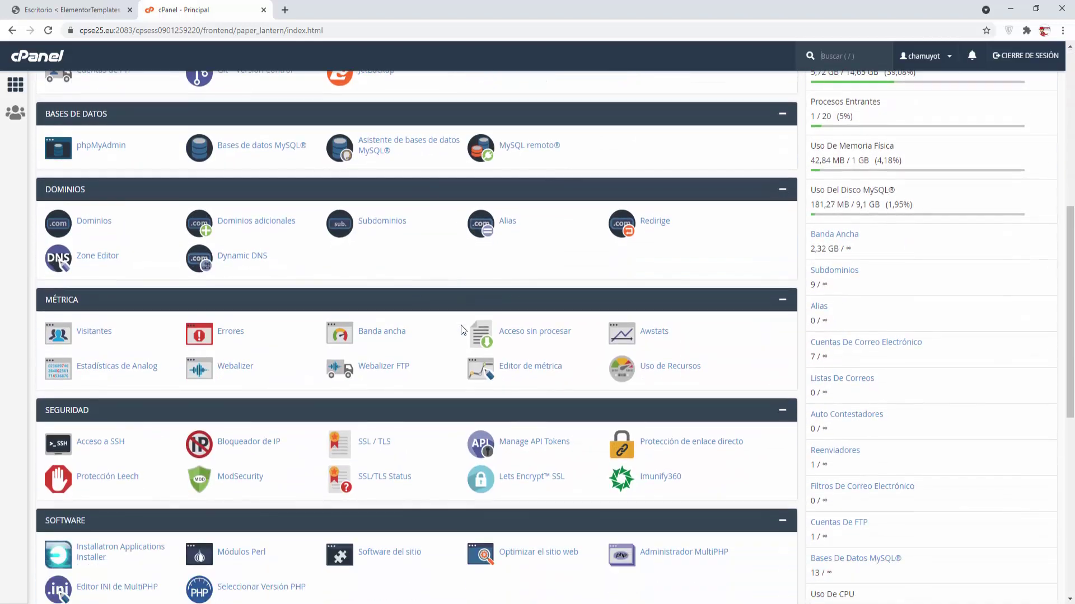
scroll(461, 329, down, 2)
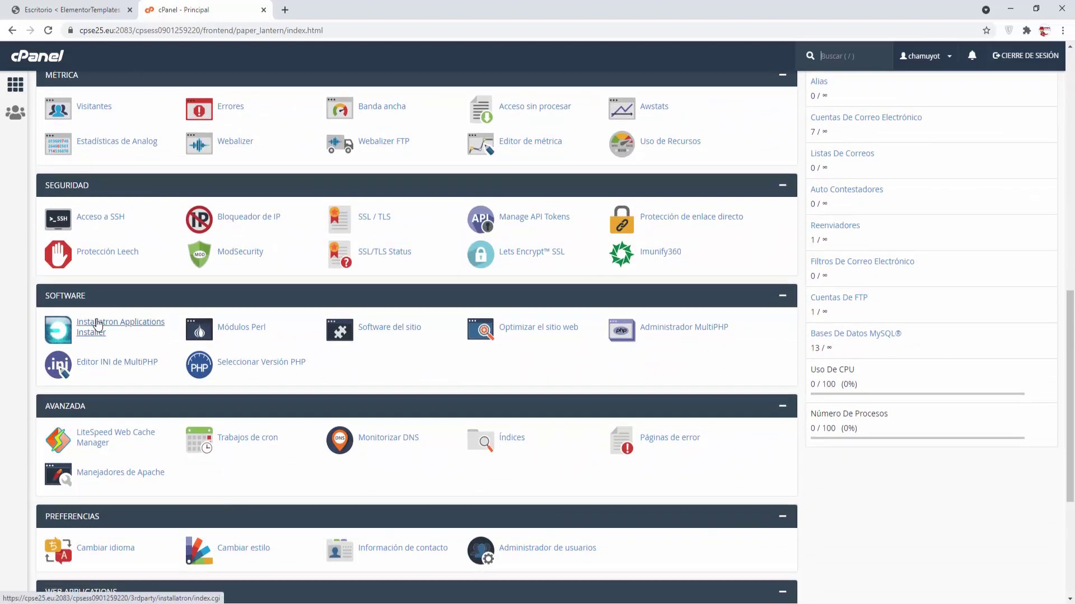
click(98, 324)
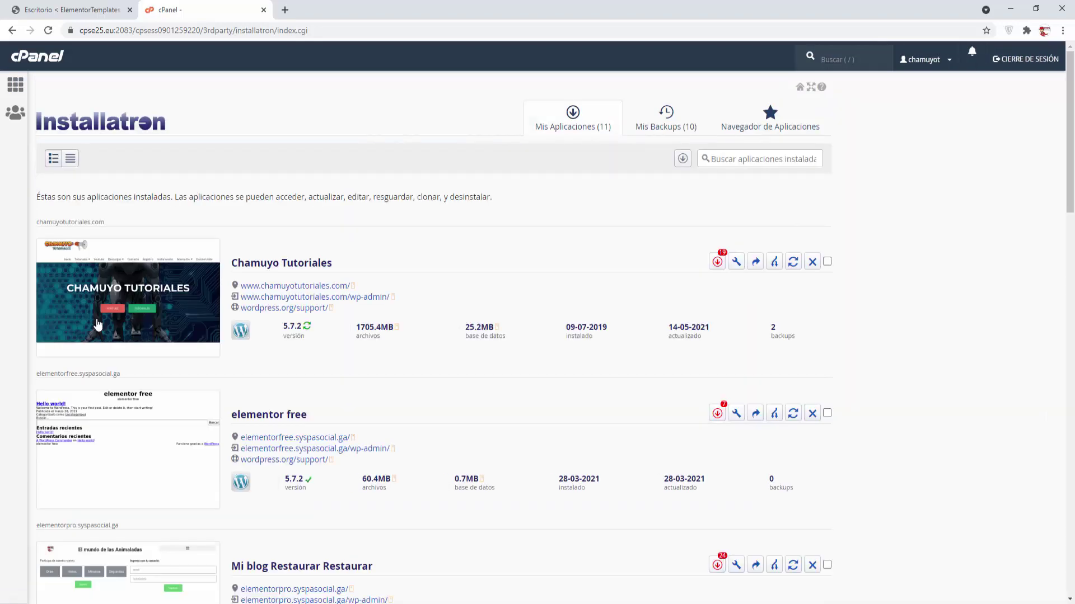
Open the Installatron backups list and start restoring the ElementorTemplates backup dated 16-05-2021 3:46pm.
scroll(304, 319, down, 15)
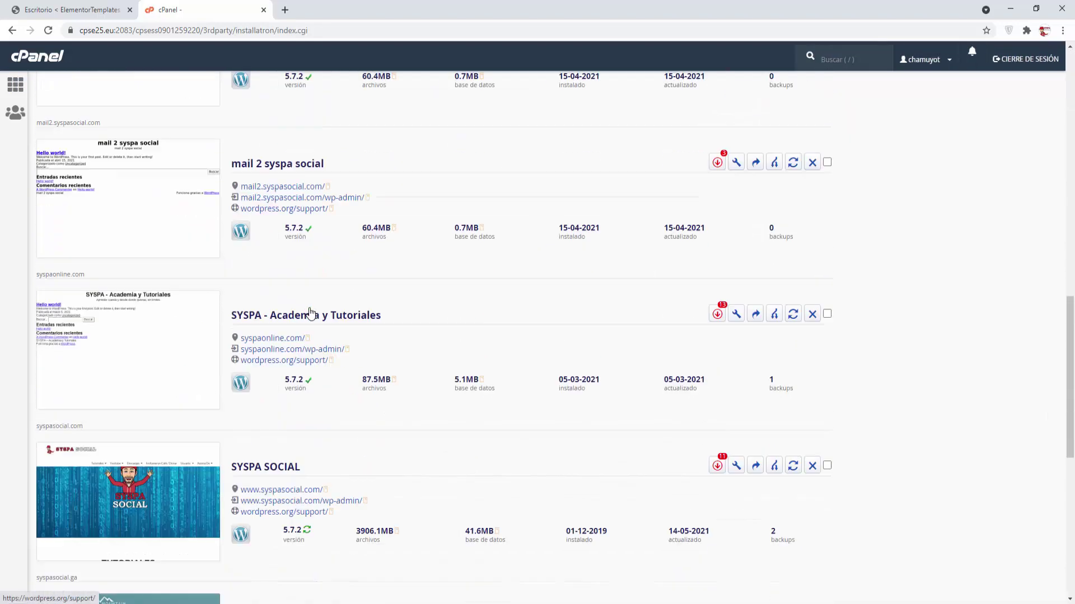
scroll(310, 312, down, 9)
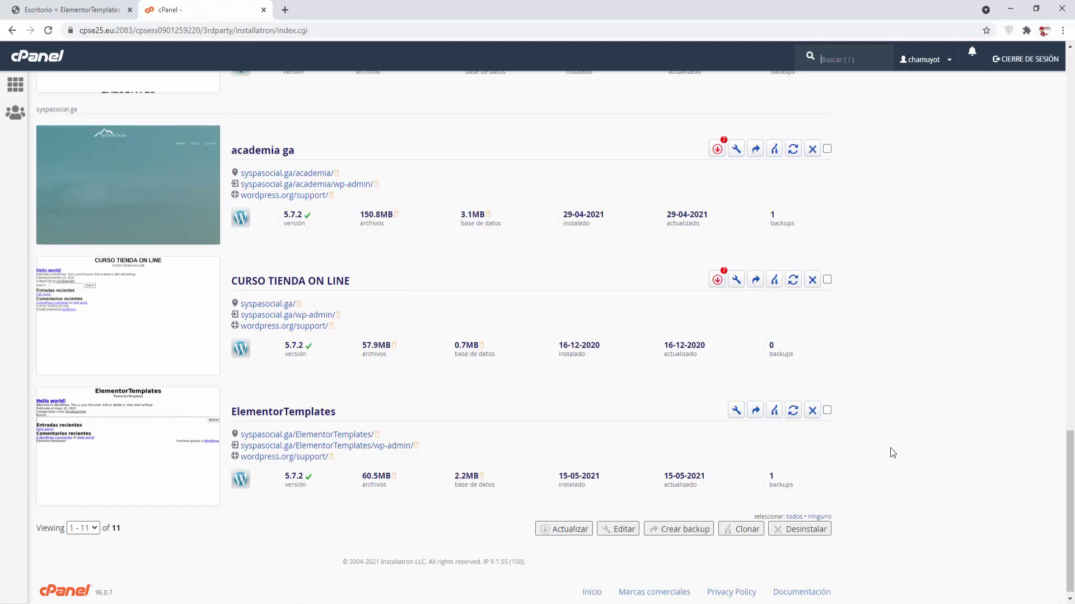
scroll(890, 449, up, 5)
scroll(890, 448, up, 15)
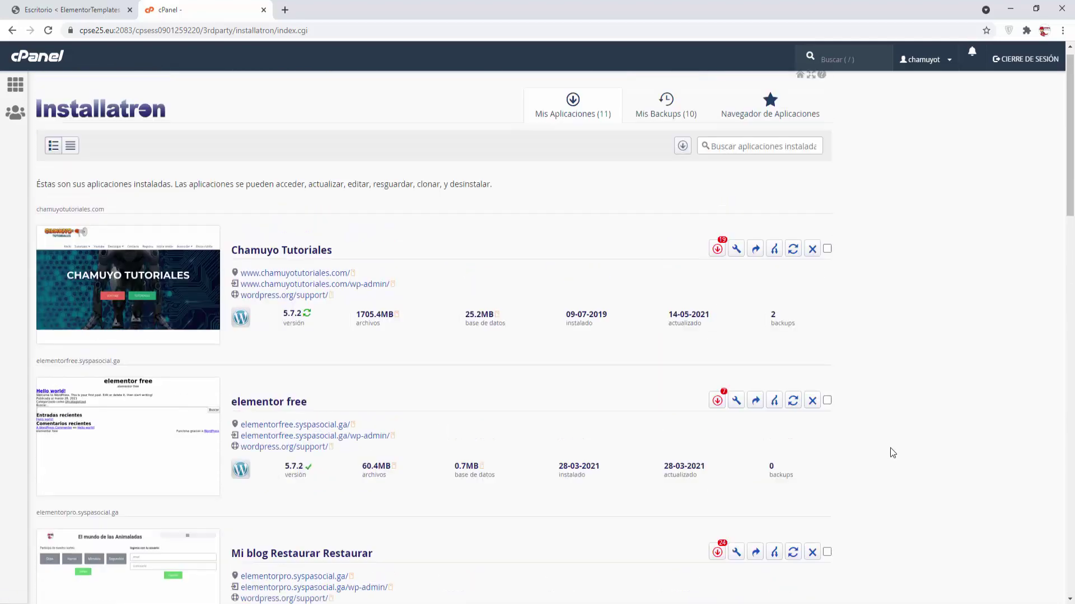
click(666, 131)
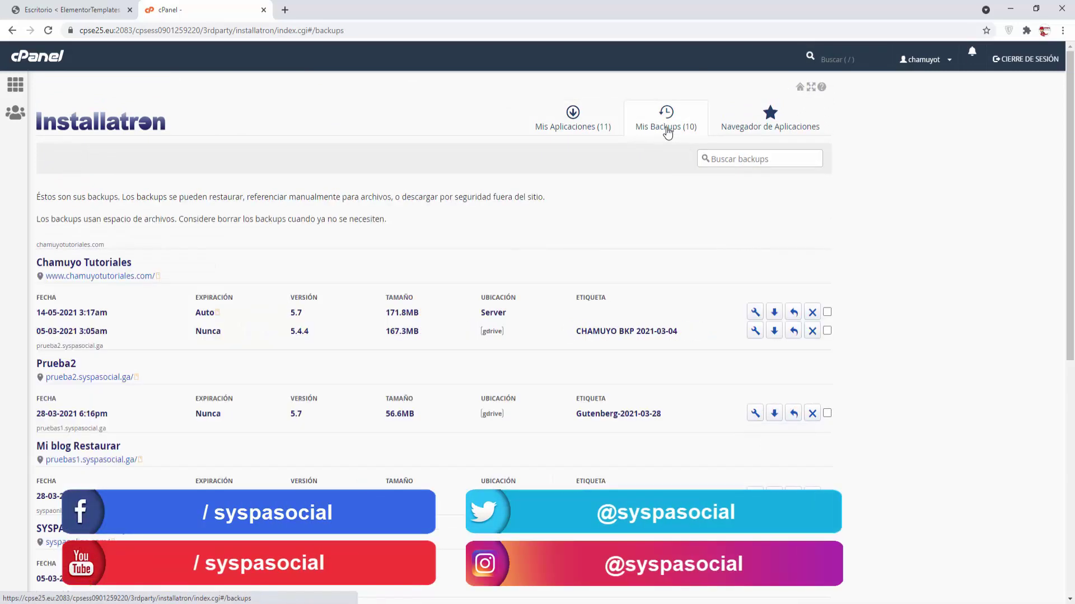
scroll(421, 252, down, 2)
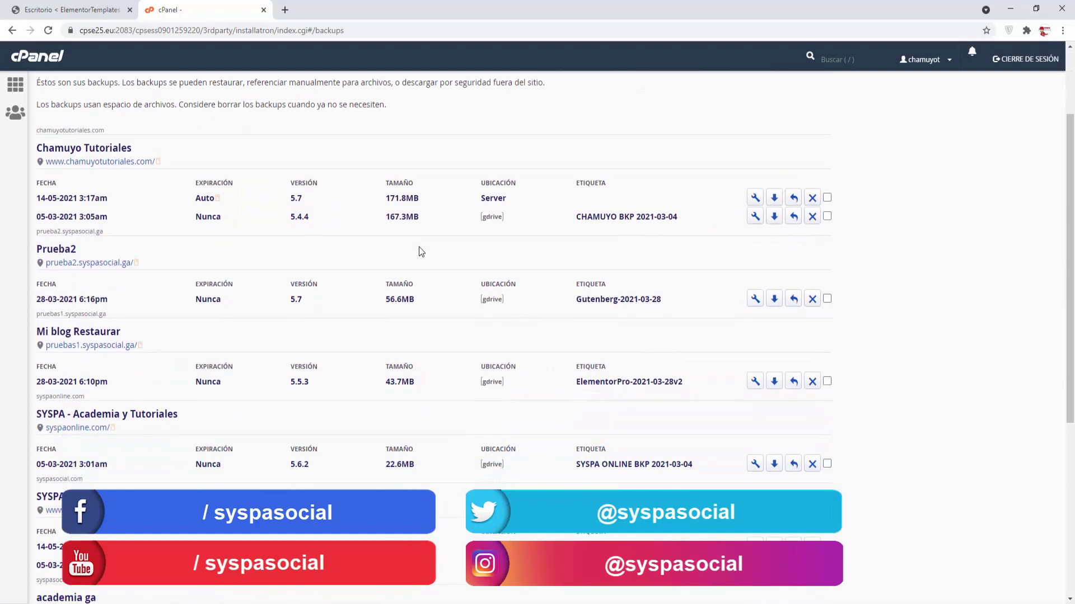
scroll(421, 251, down, 5)
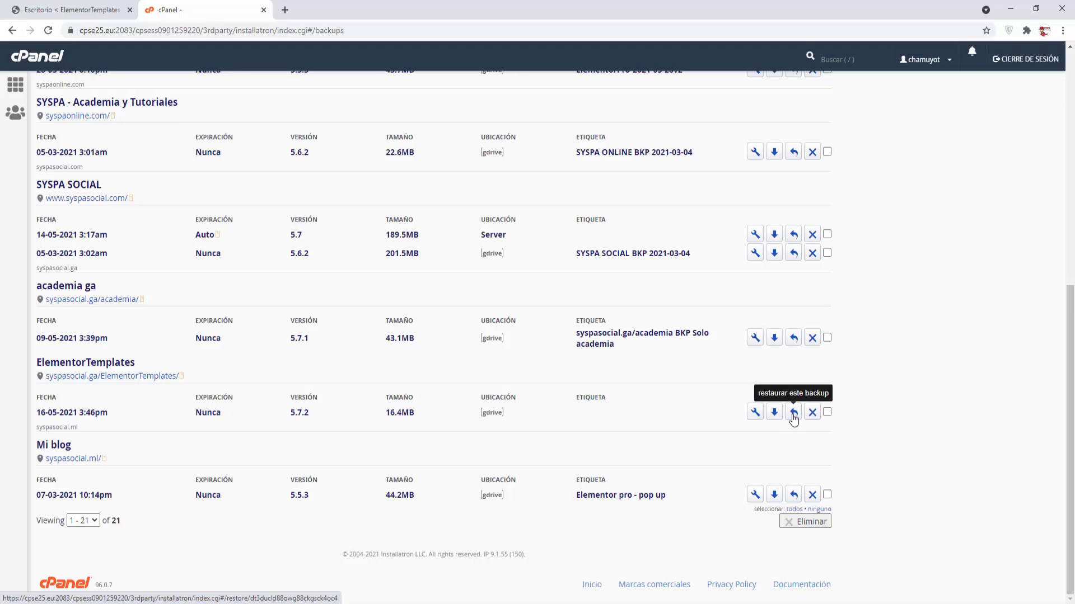
click(794, 414)
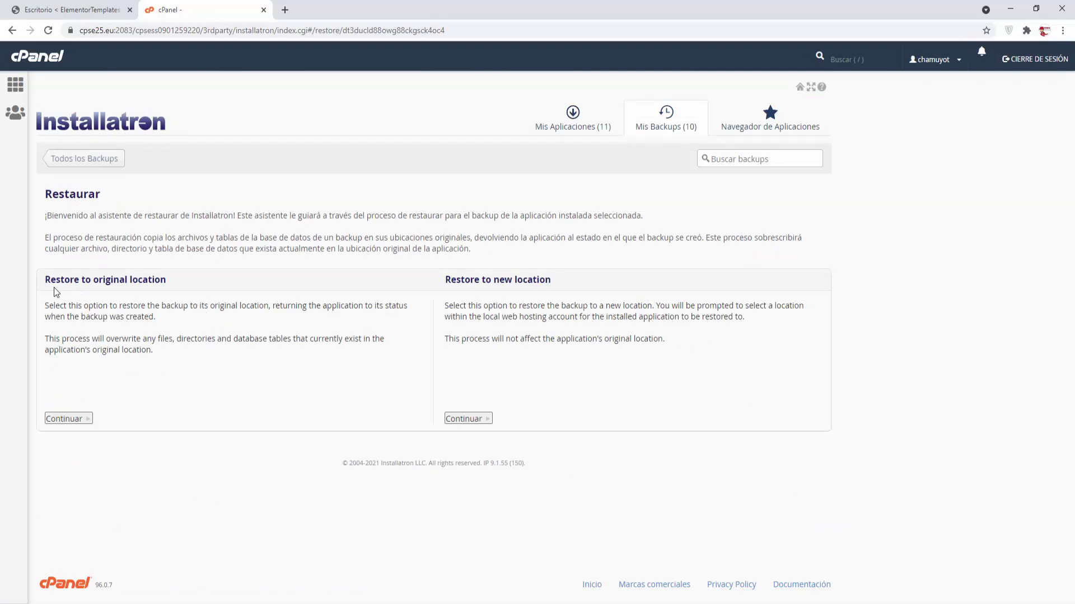
Restore the ElementorTemplates backup to its original location, including all listed files and database tables.
drag(45, 281, 167, 281)
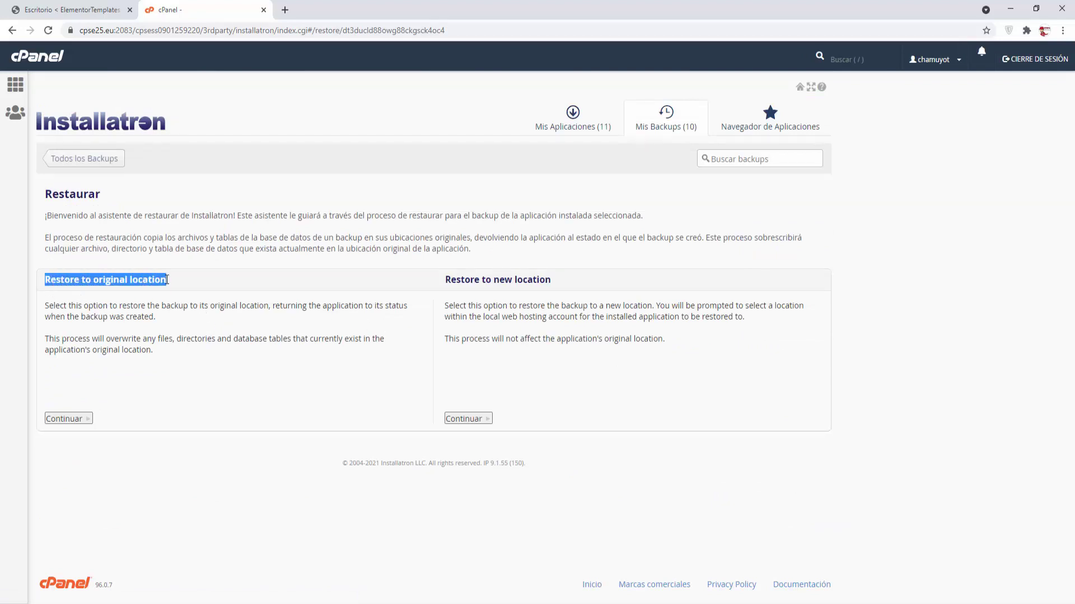
click(170, 333)
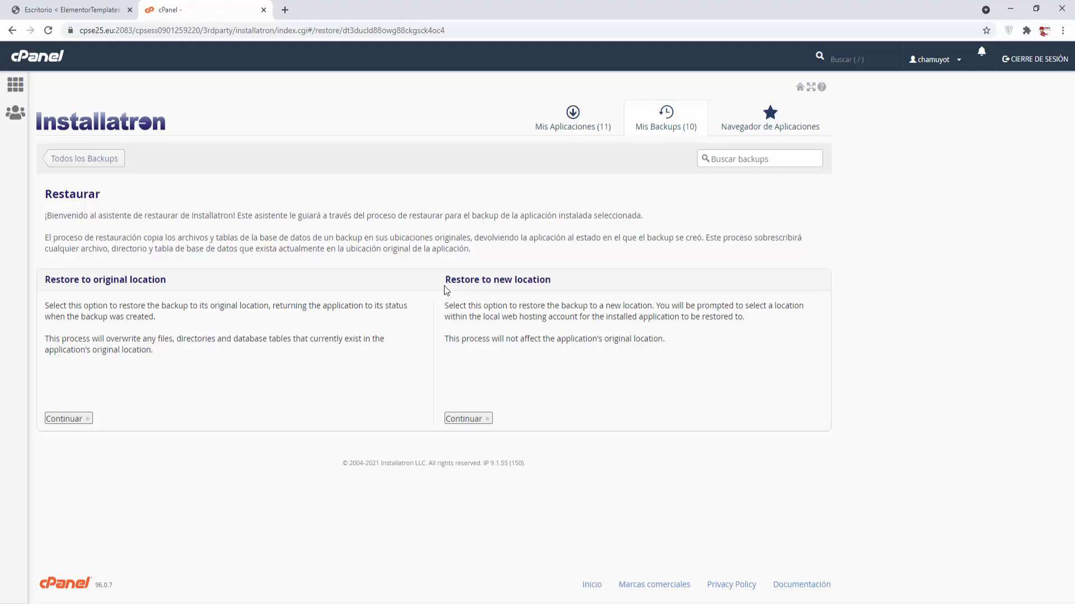
drag(446, 280, 562, 283)
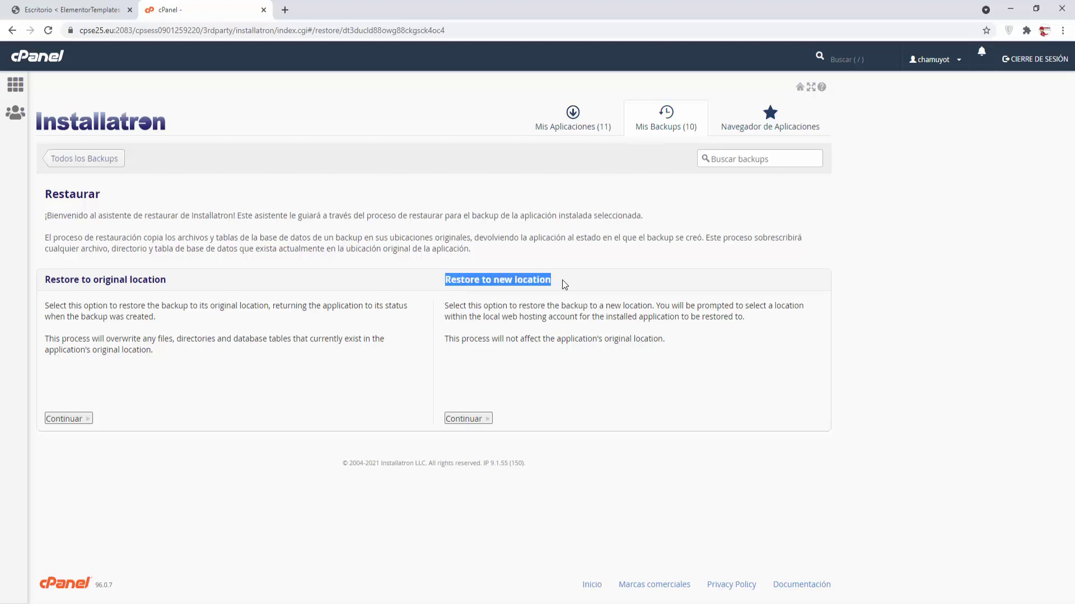
click(535, 317)
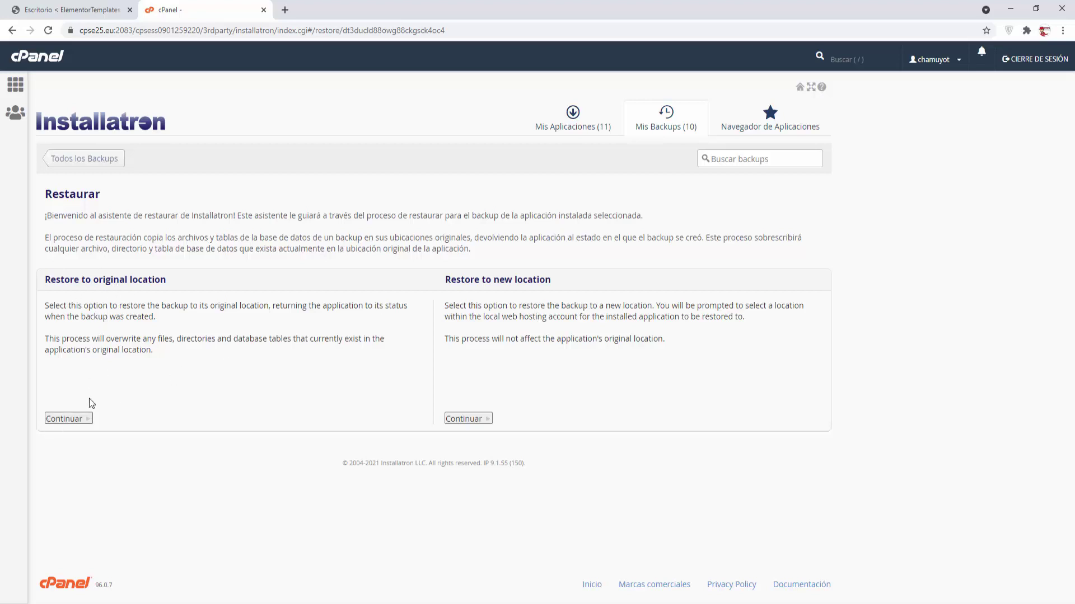
click(70, 424)
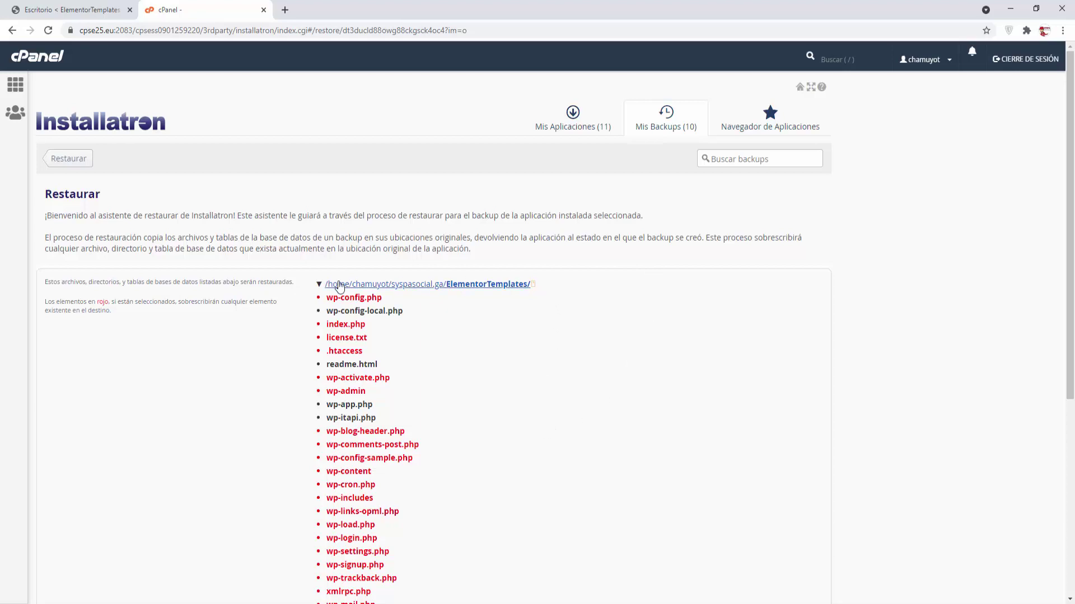
scroll(545, 407, down, 6)
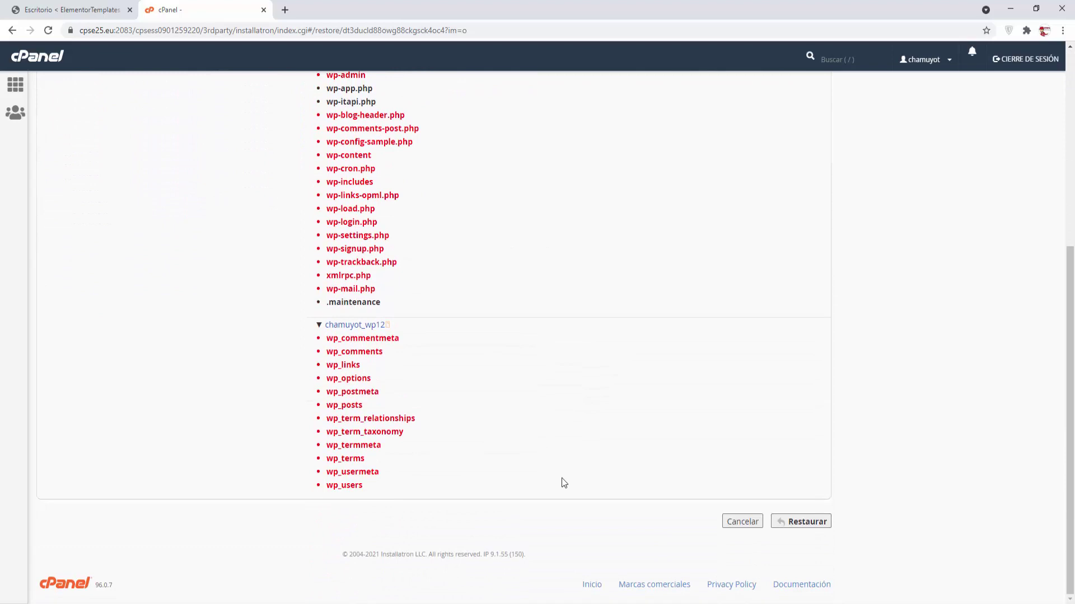
click(808, 522)
scroll(808, 526, down, 20)
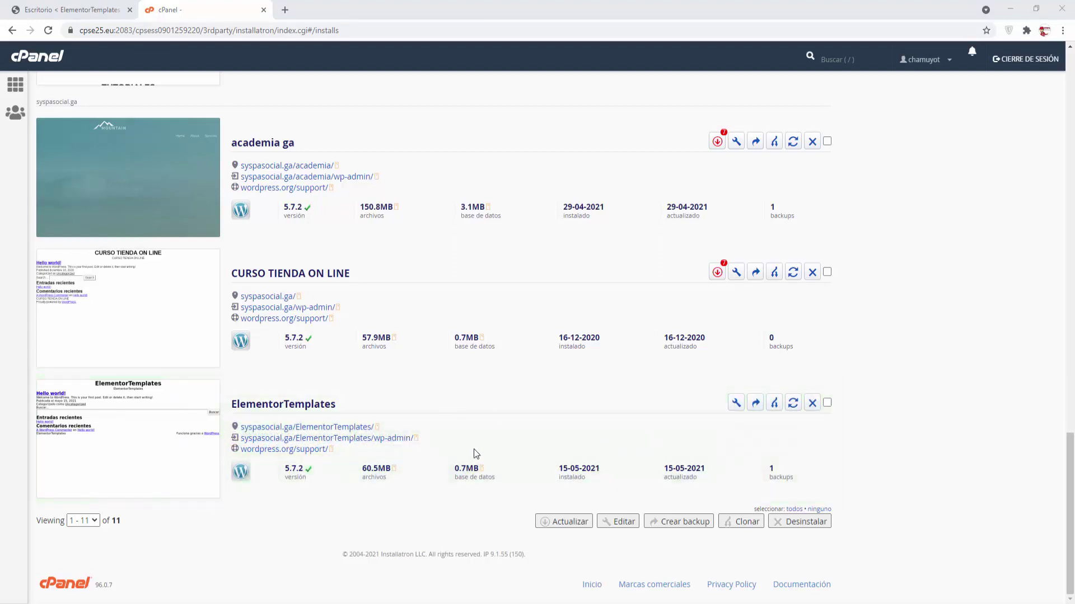
Switch to the WordPress dashboard, visit the ElementorTemplates site in a new browser tab to check the post title, and close it.
click(64, 9)
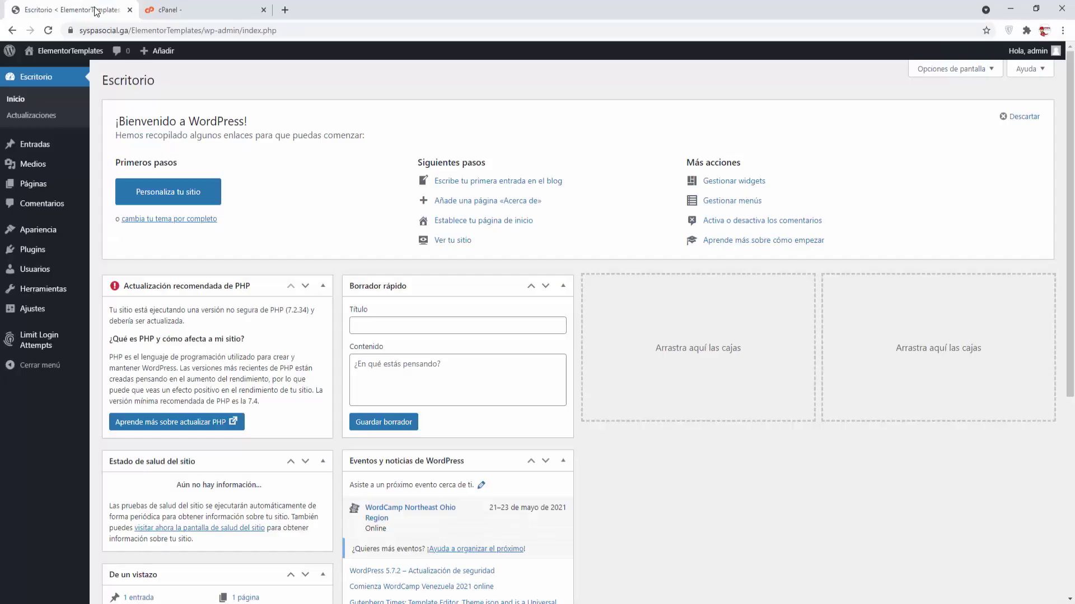
click(50, 32)
mouse_move(56, 54)
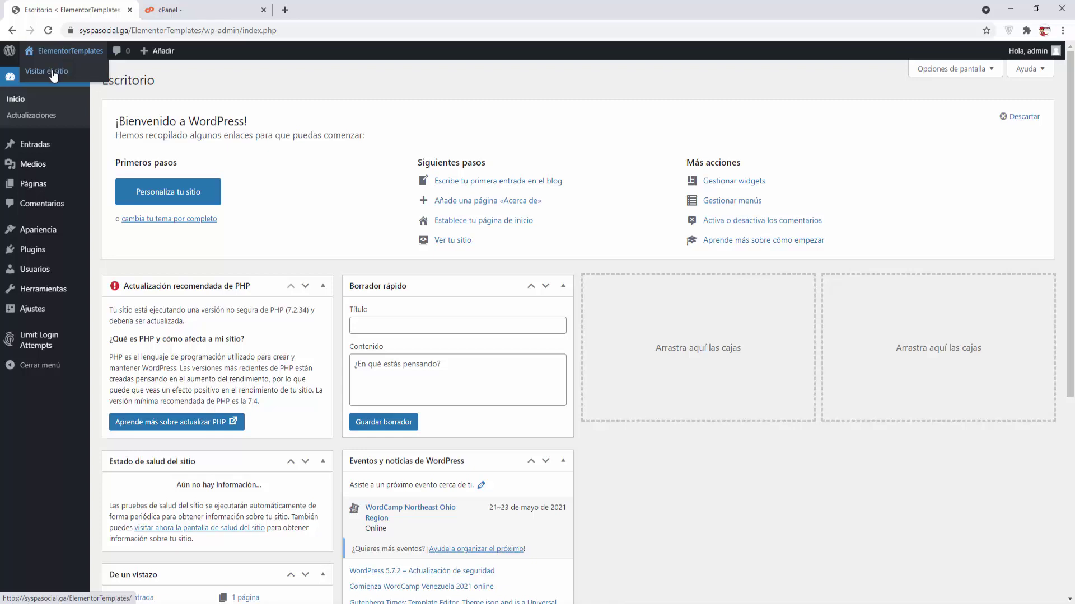
right_click(54, 76)
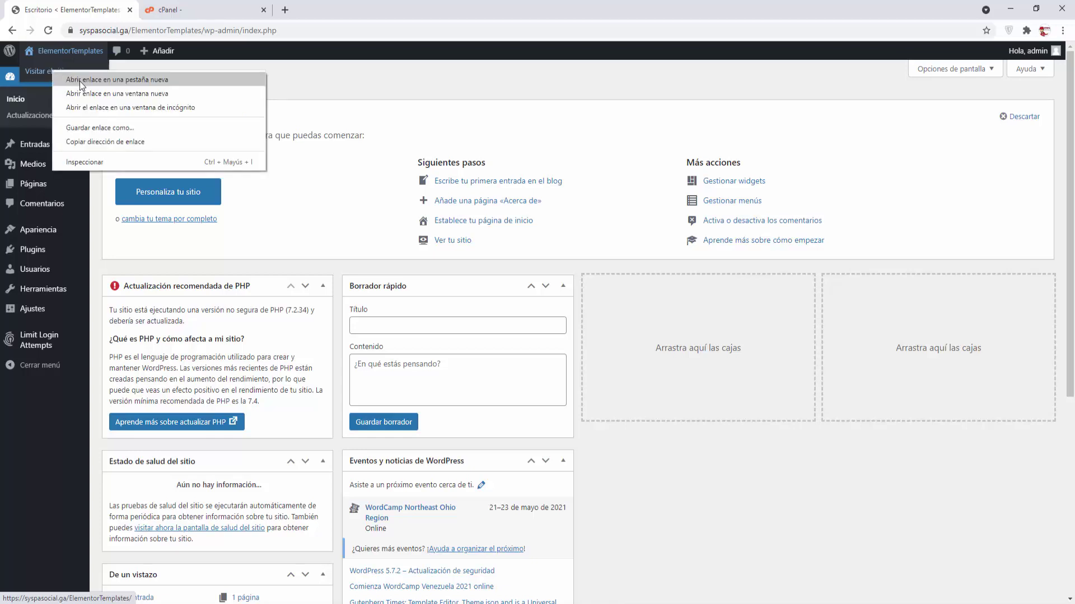
click(80, 81)
click(177, 12)
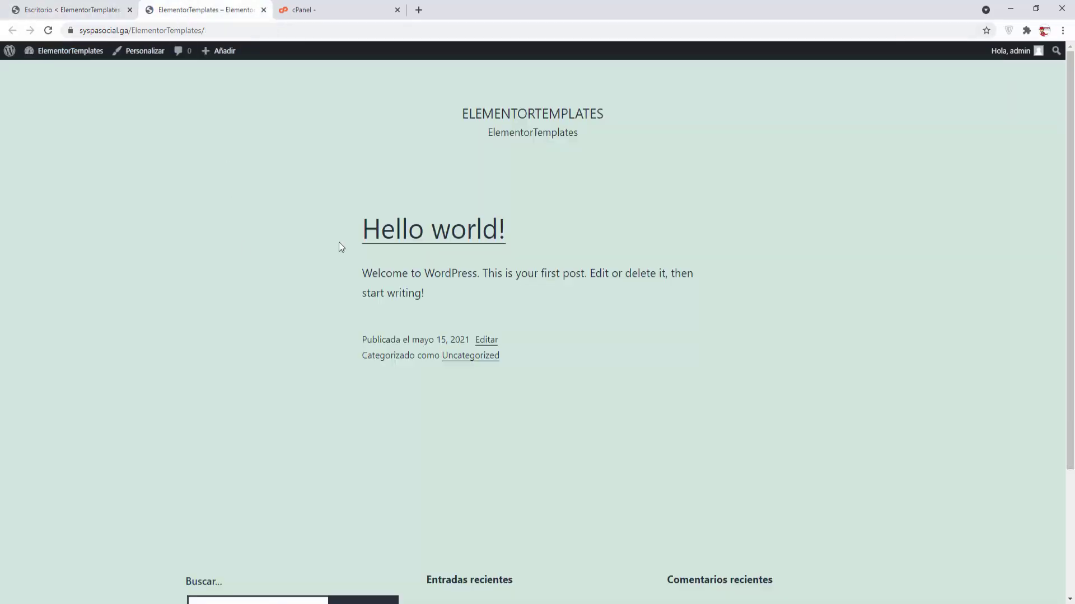
drag(358, 235, 508, 226)
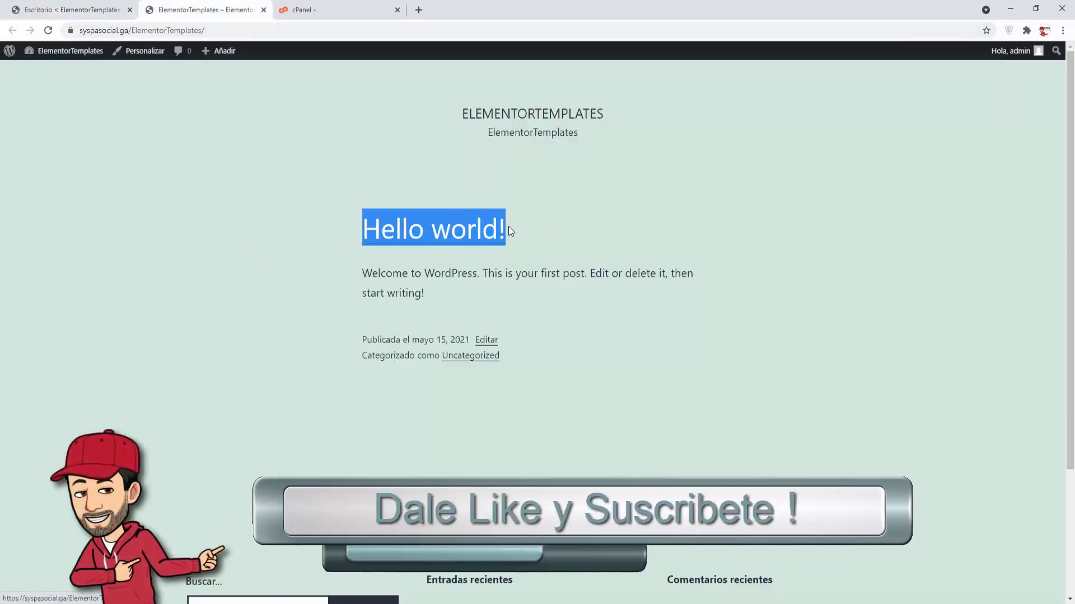
click(617, 353)
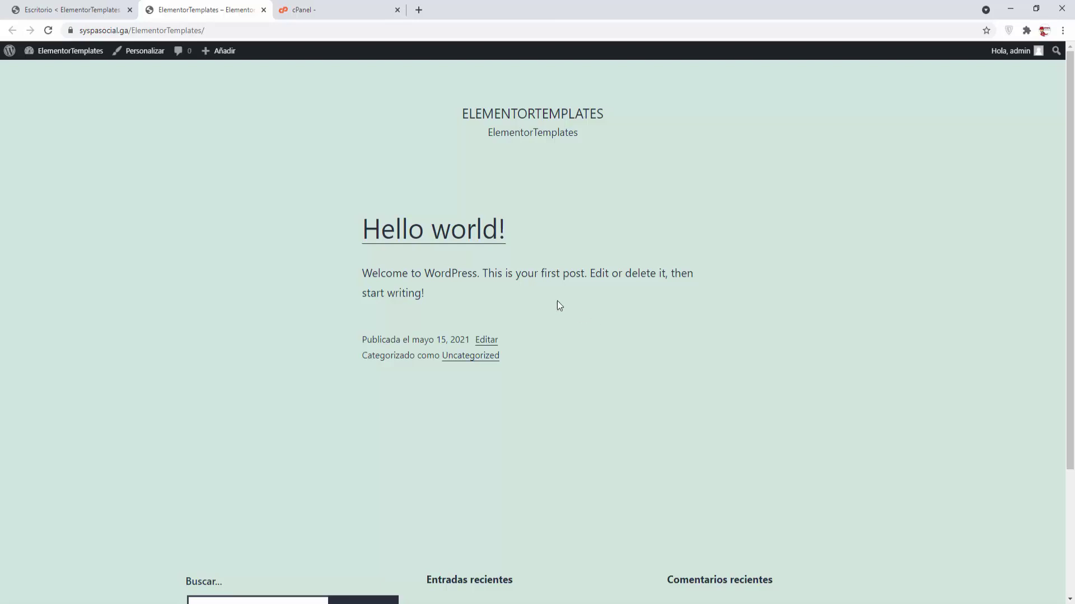
click(263, 10)
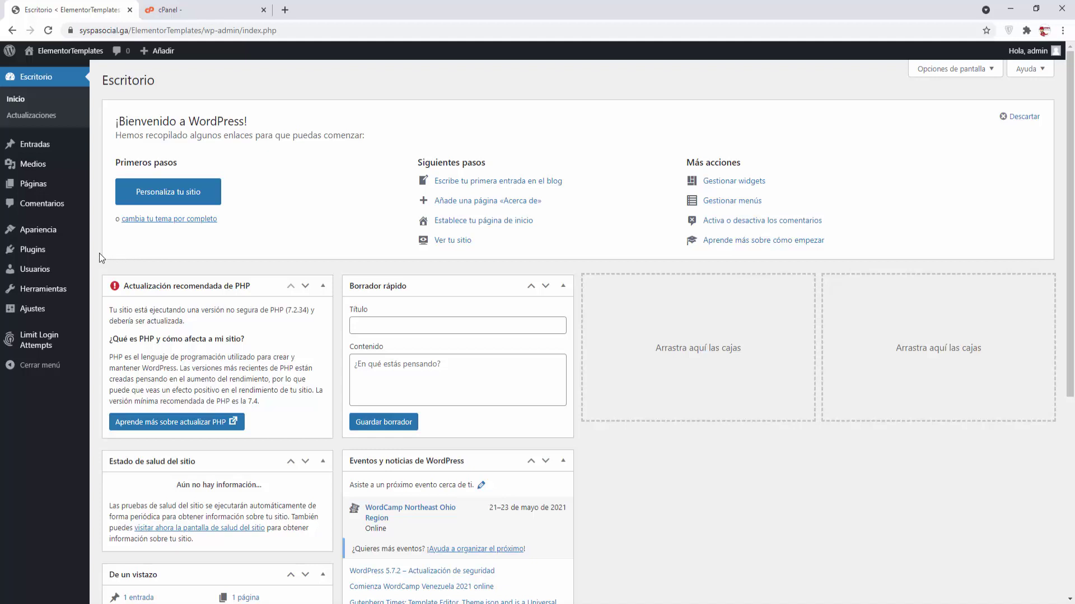
Open the page for adding new WordPress plugins in a new browser tab and switch to it.
mouse_move(33, 251)
right_click(118, 271)
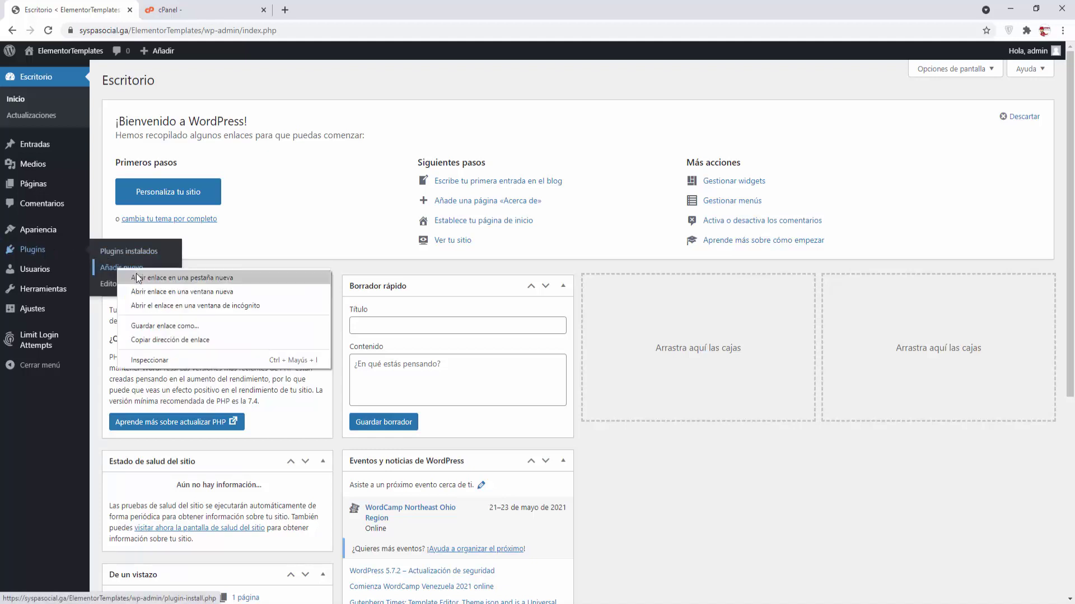
click(136, 275)
click(193, 9)
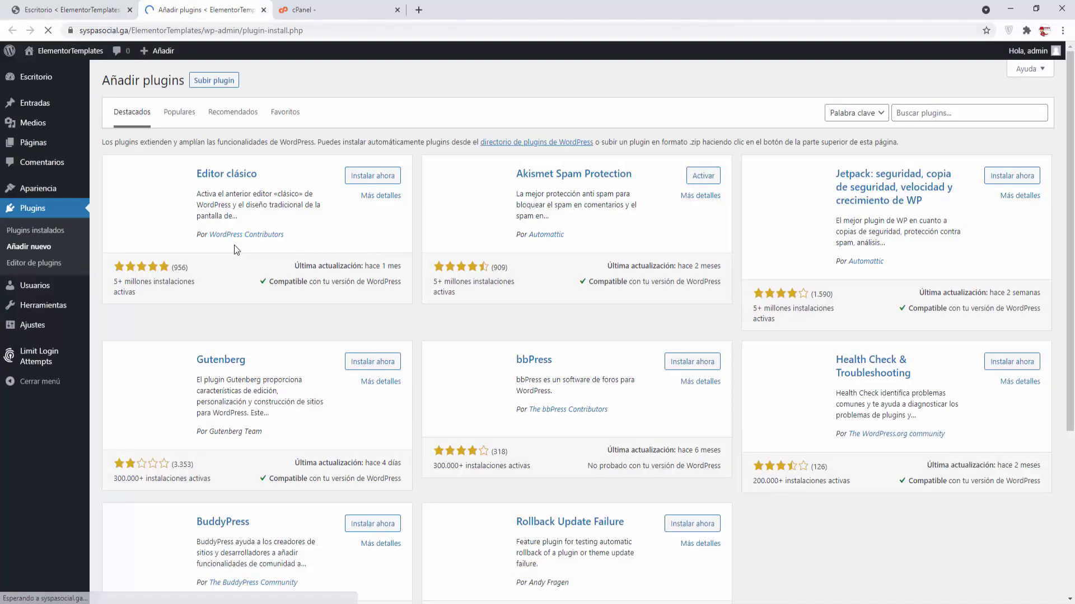
Search the plugins for "all in one wp migration", then install and activate All-in-One WP Migration.
click(909, 111)
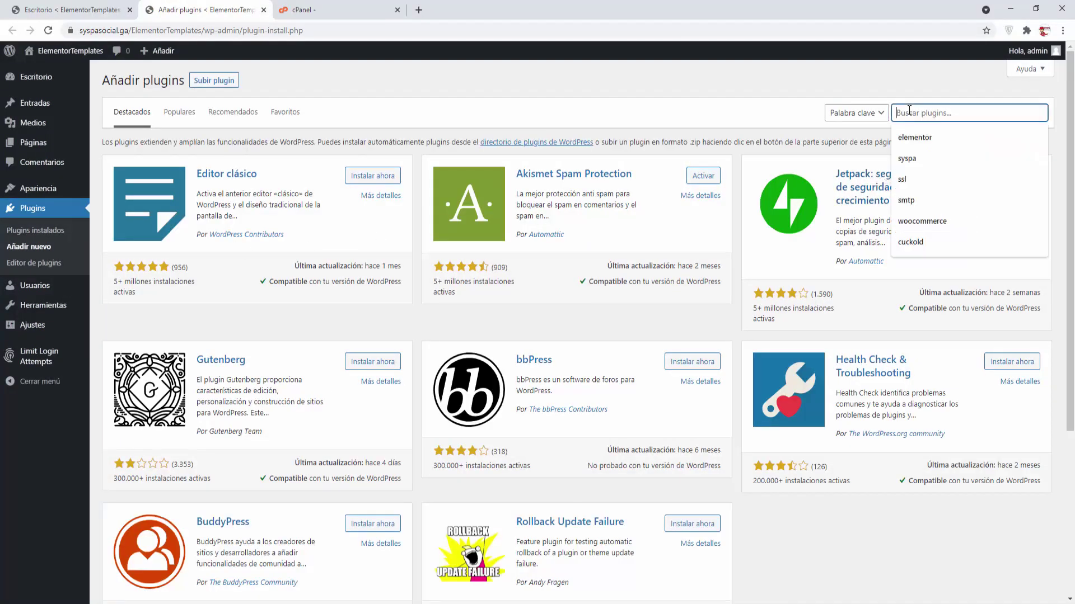
text(all in one wp migration)
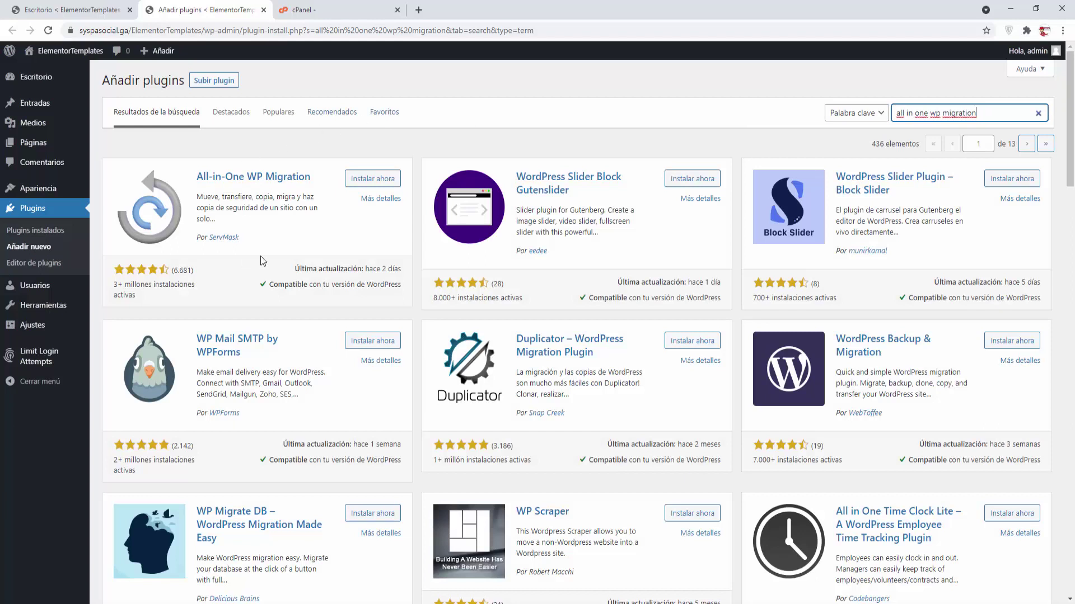
click(373, 178)
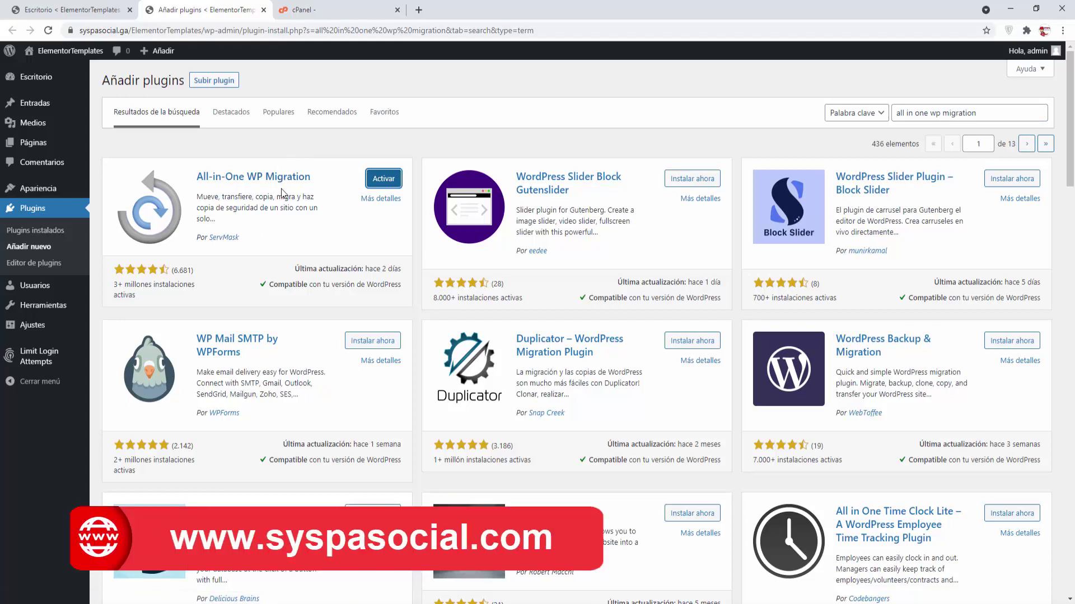
click(385, 180)
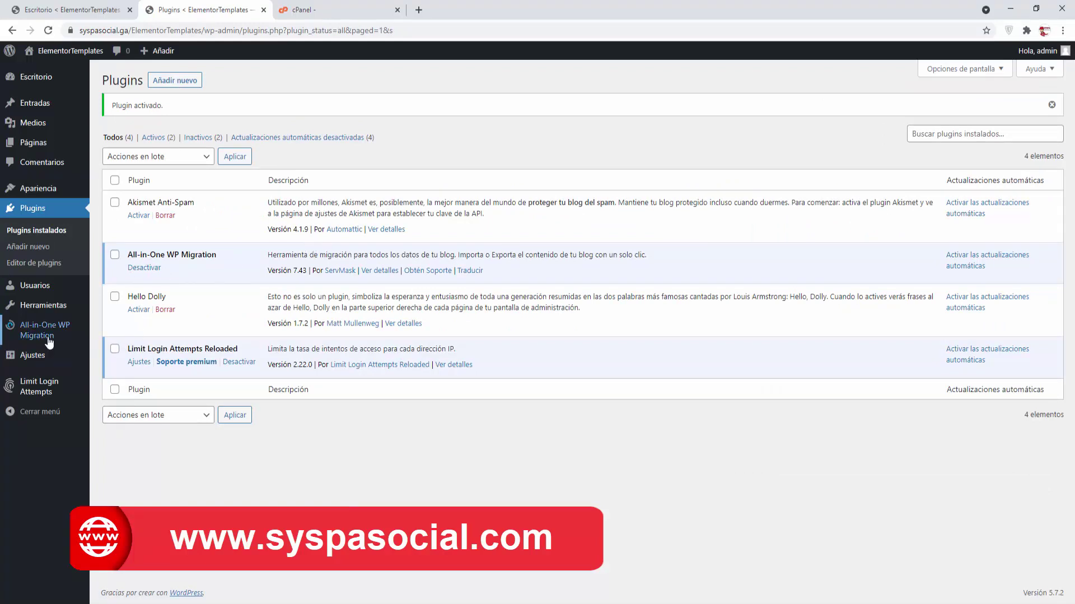
Export the ElementorTemplates site to a file with All-in-One WP Migration.
mouse_move(46, 342)
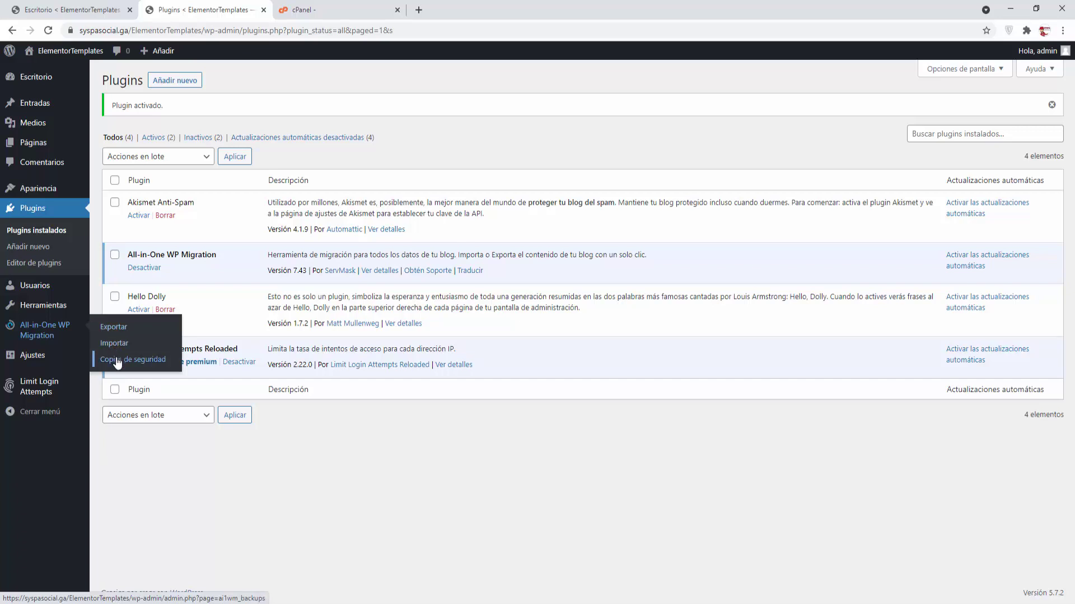
click(115, 327)
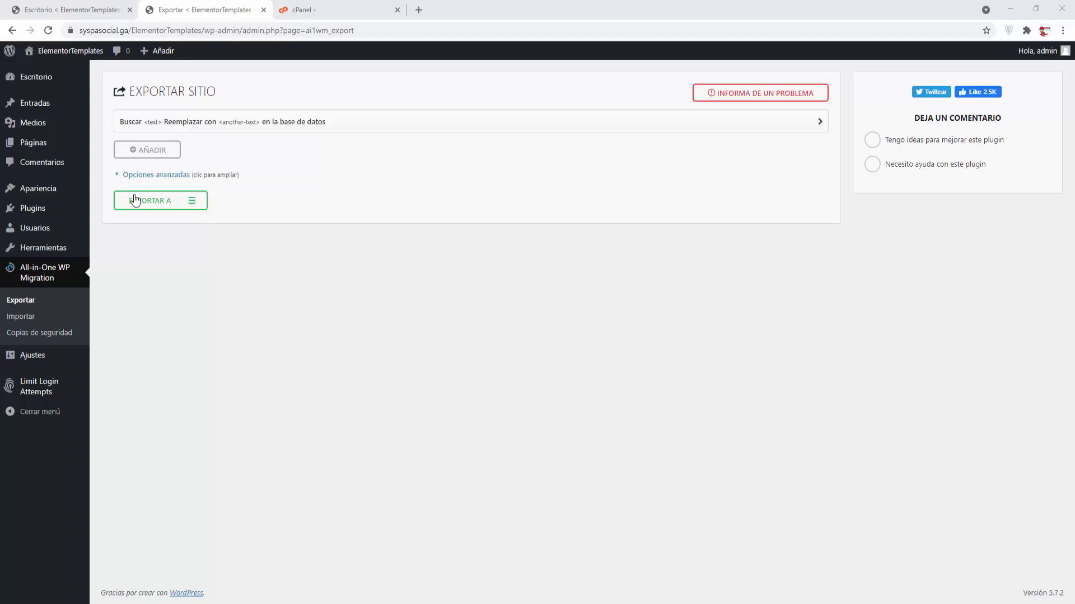
click(192, 201)
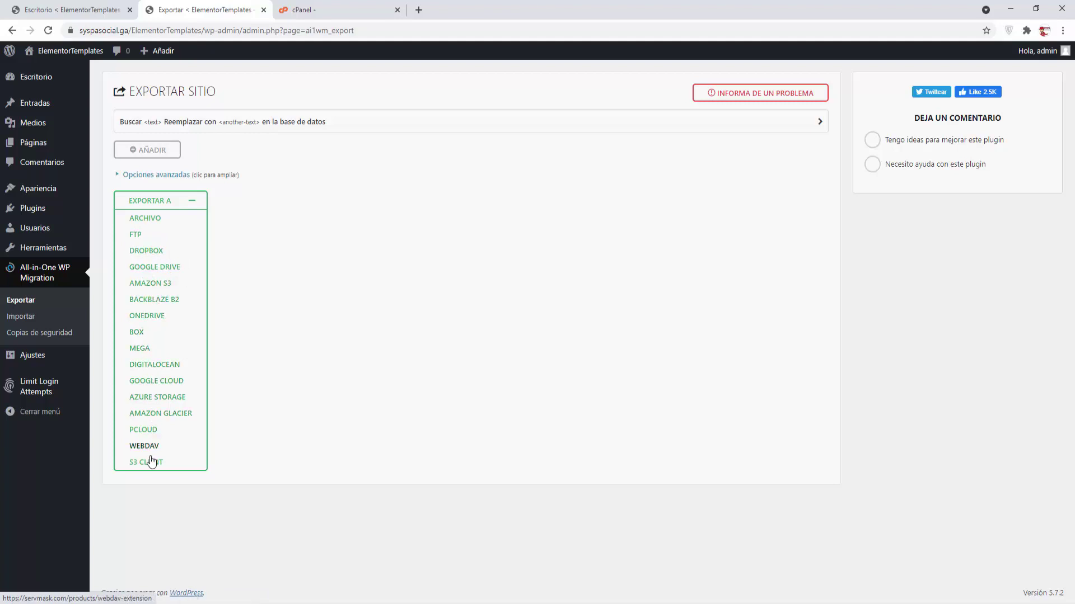
click(151, 223)
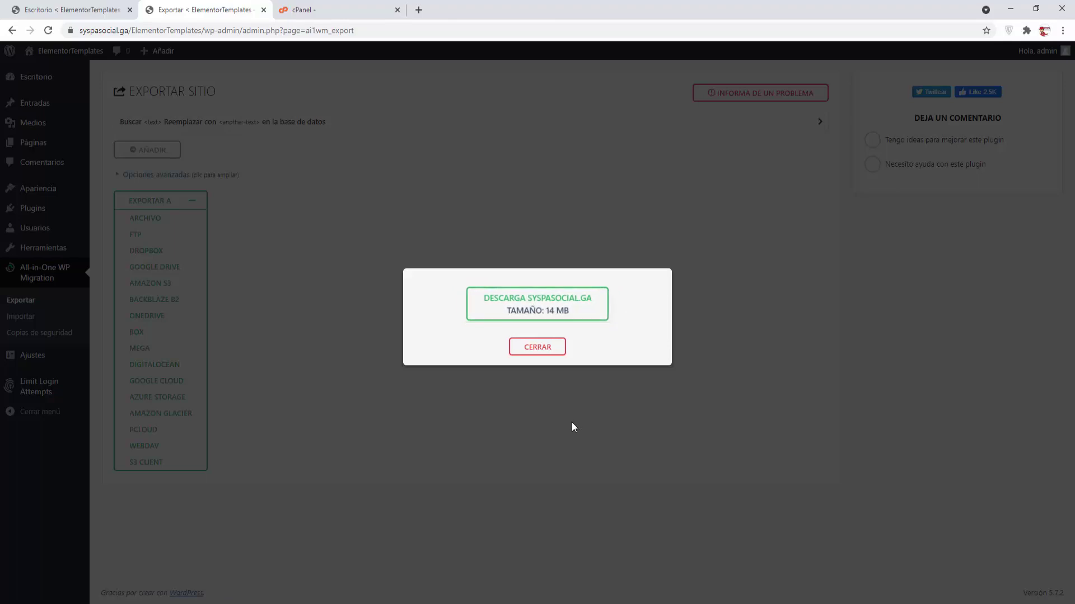
Download the exported .wpress file, keep it despite the browser's security block, and close the export dialog.
click(543, 304)
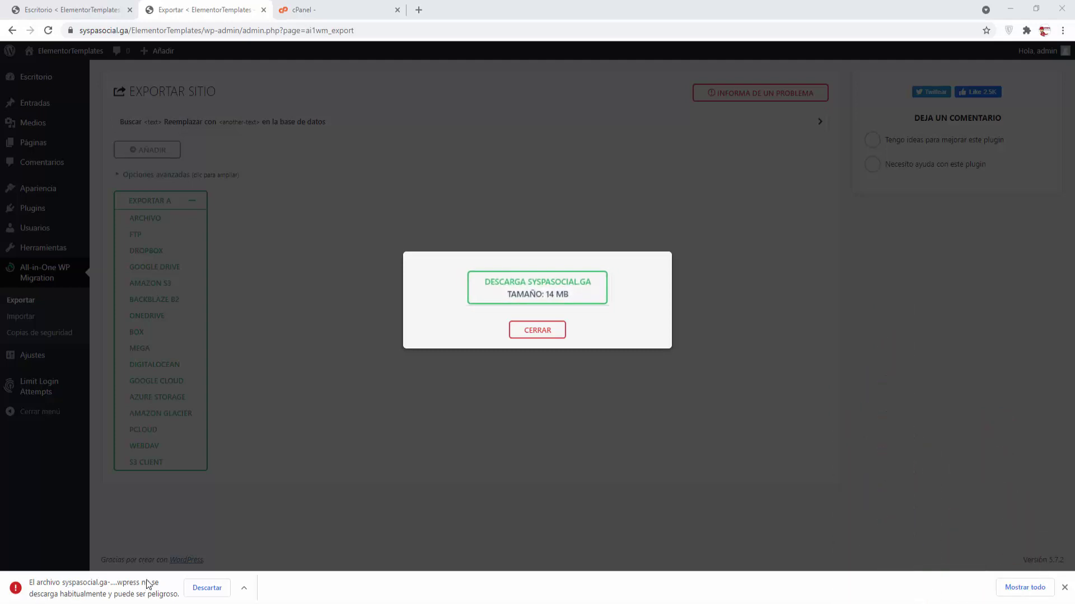
click(244, 592)
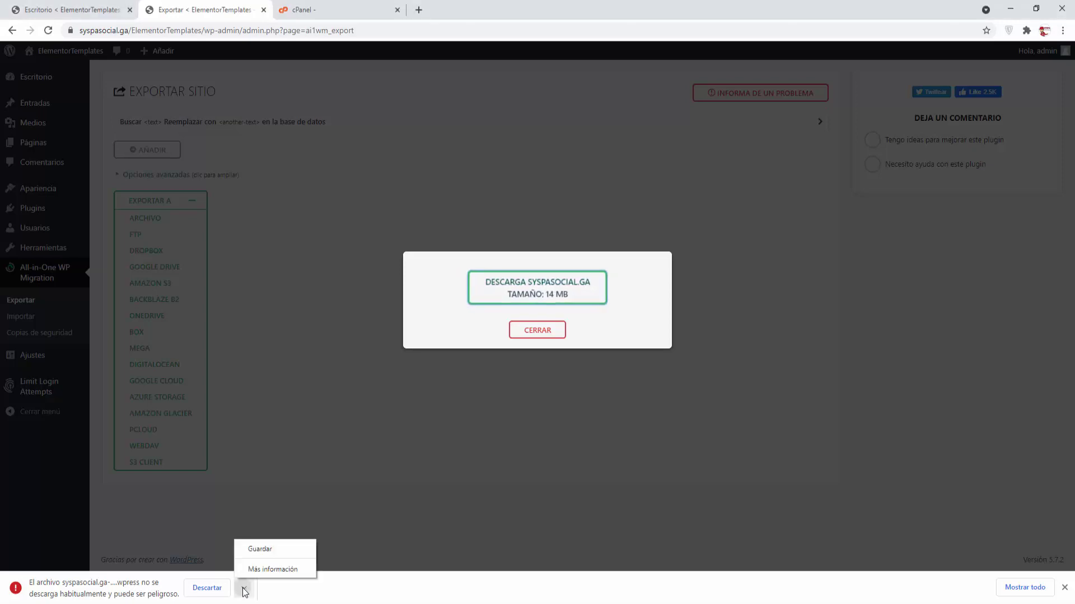
click(250, 548)
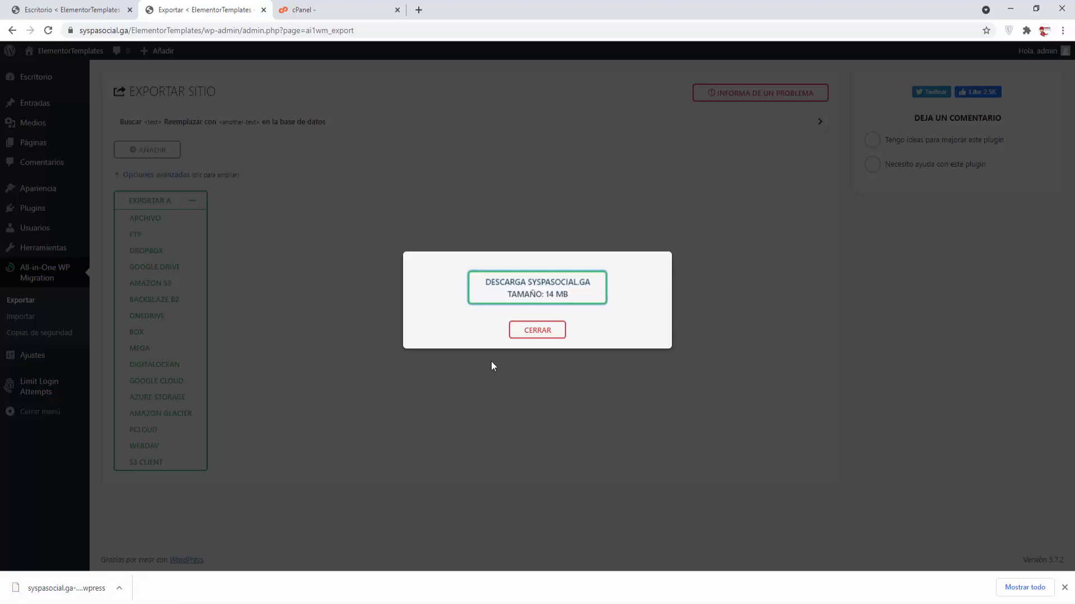
click(535, 336)
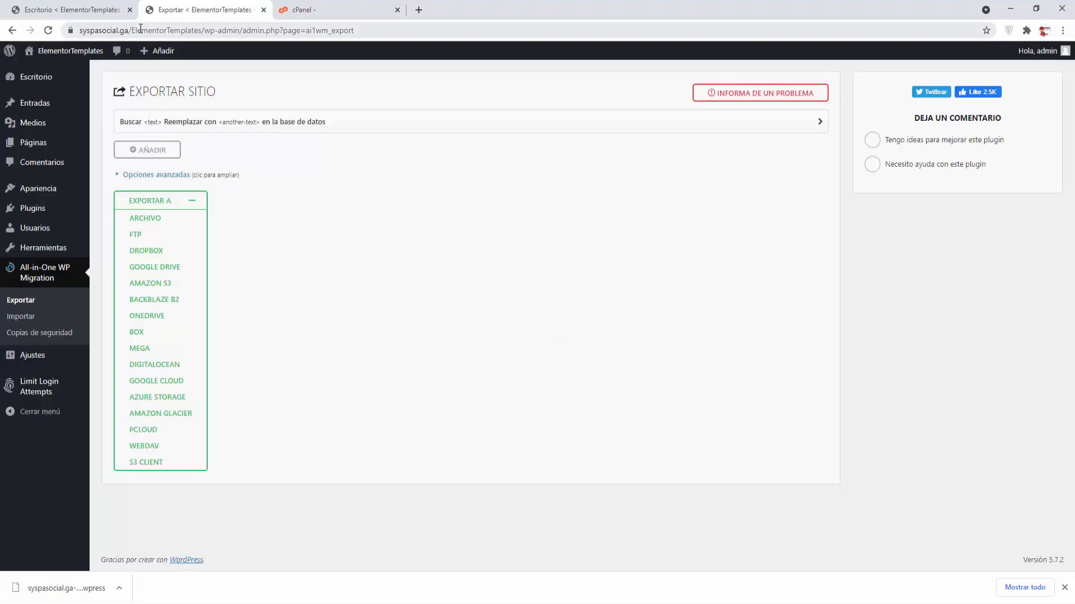
Close the export page, open the list of all posts in a new browser tab and edit the "Hello world!" post.
click(263, 10)
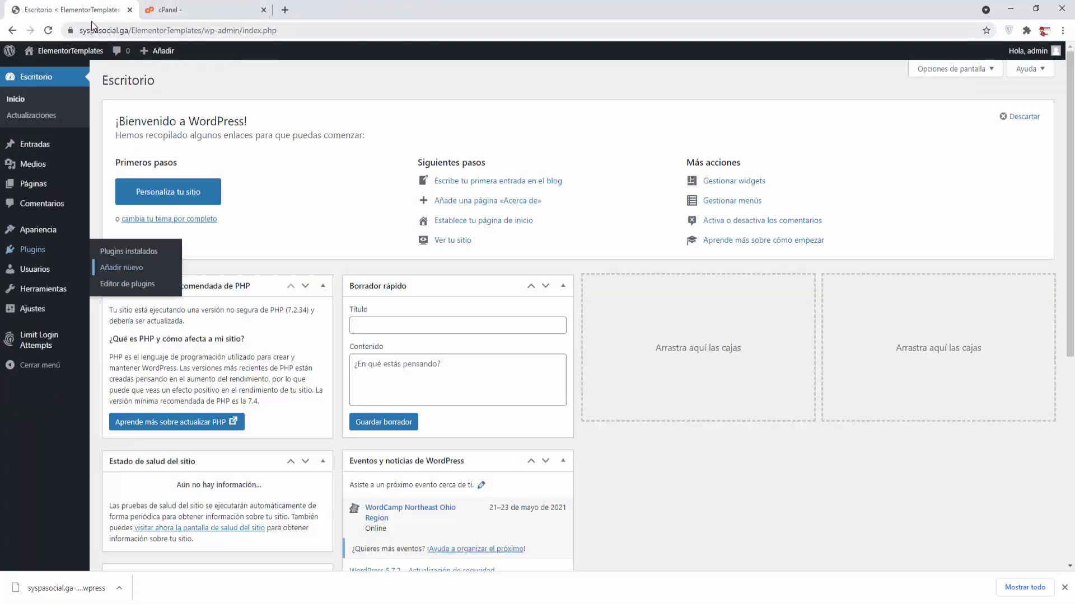
mouse_move(47, 149)
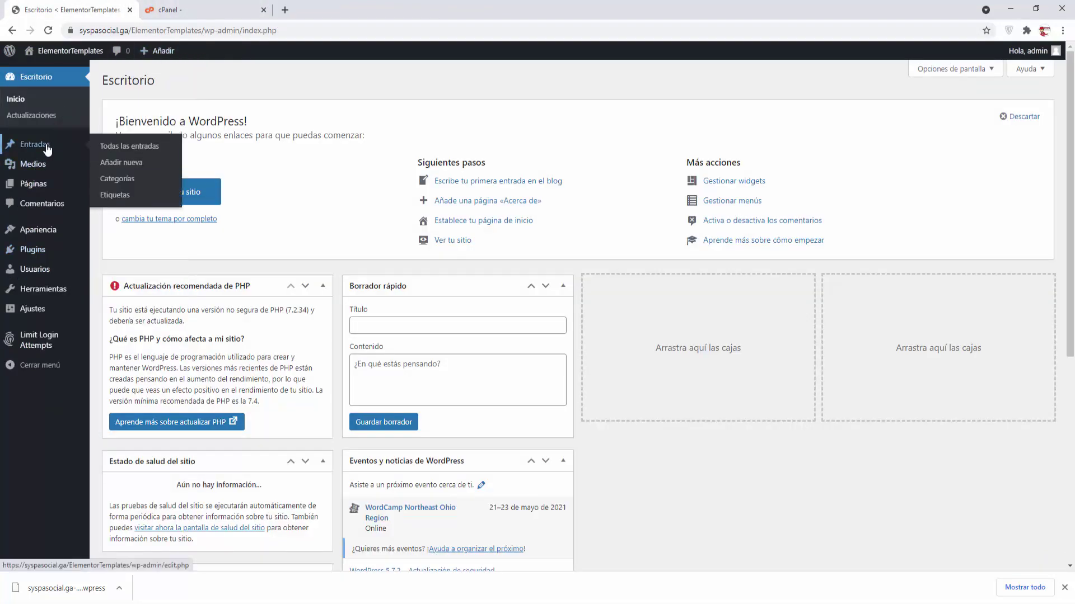
right_click(129, 147)
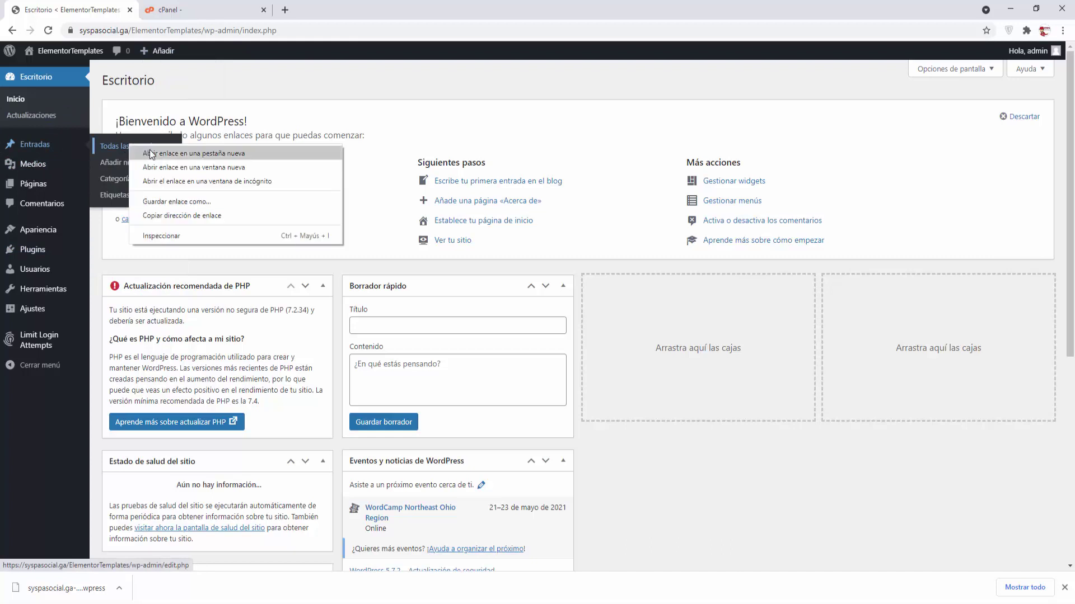
click(151, 154)
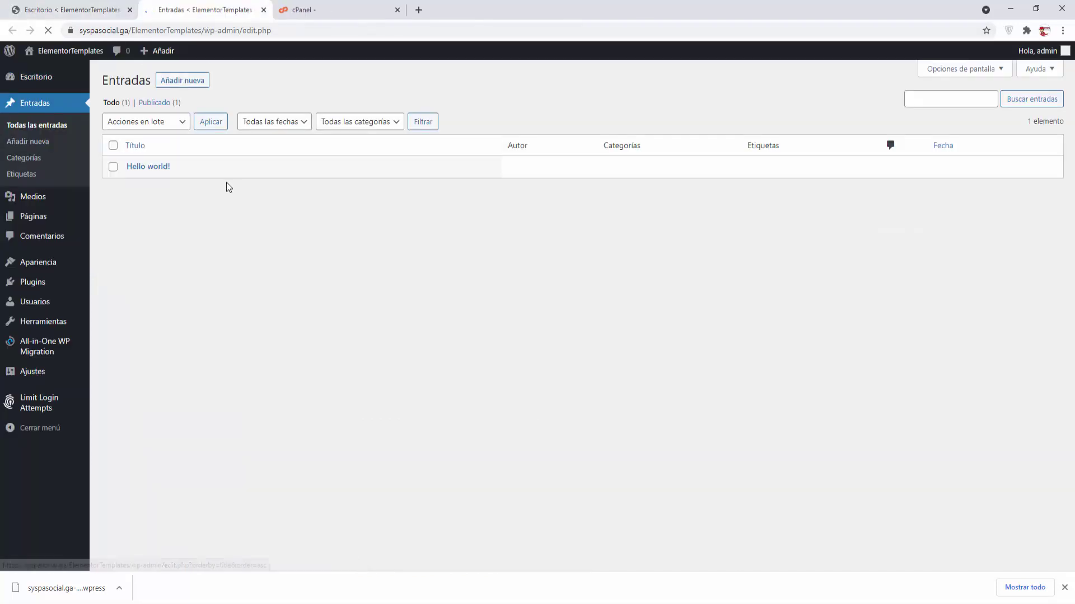
mouse_move(226, 182)
click(136, 181)
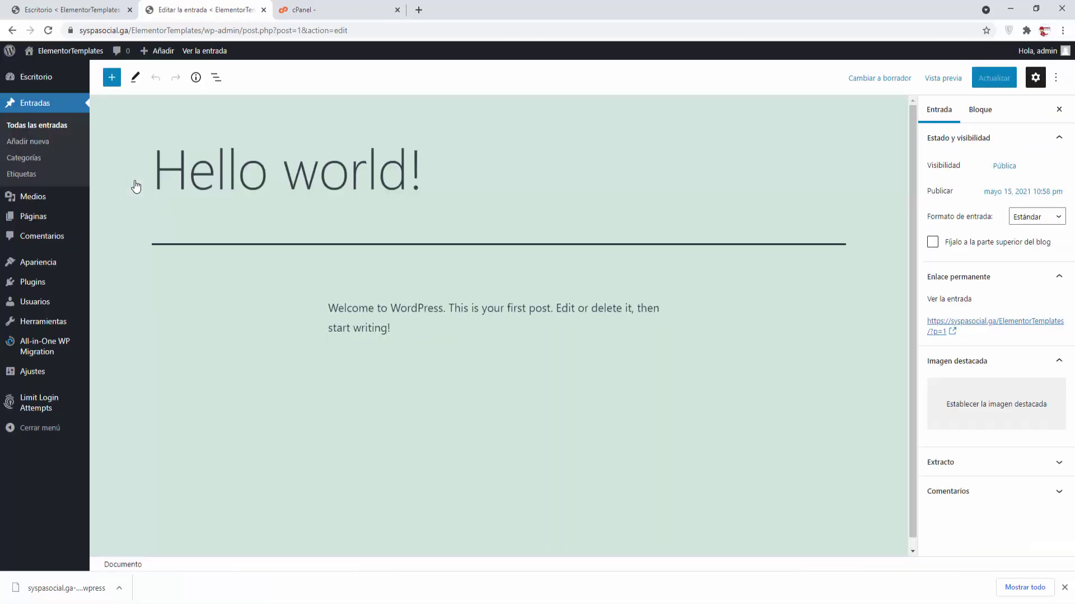
Change the post title to "ESTA ES MI SEGUNDA VEZ!", update the post and close its browser tab.
drag(150, 175, 402, 169)
text(ESTA ES MI)
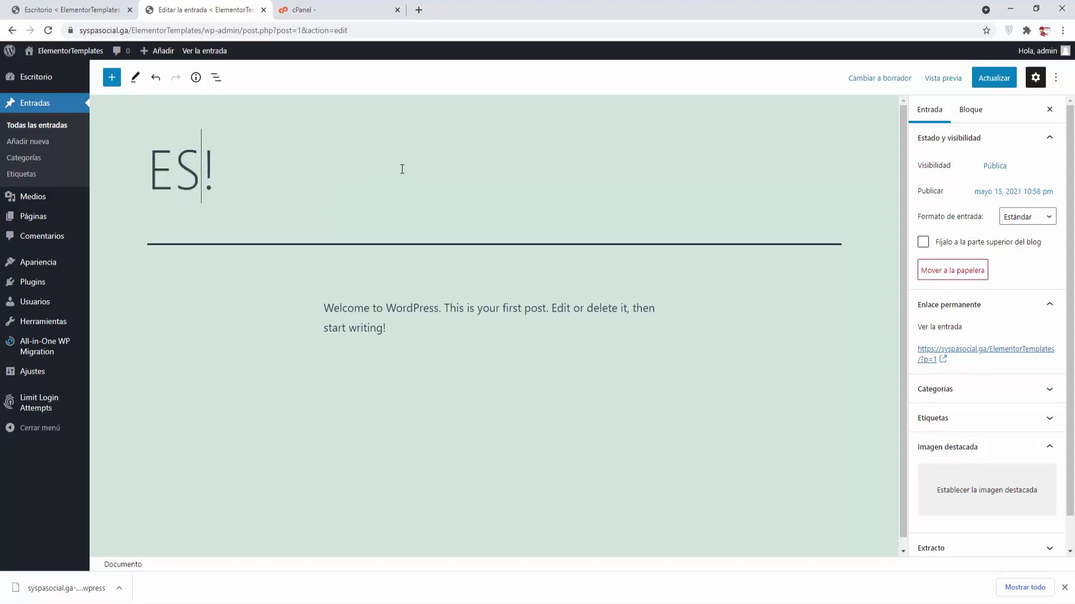
text( SEGUN)
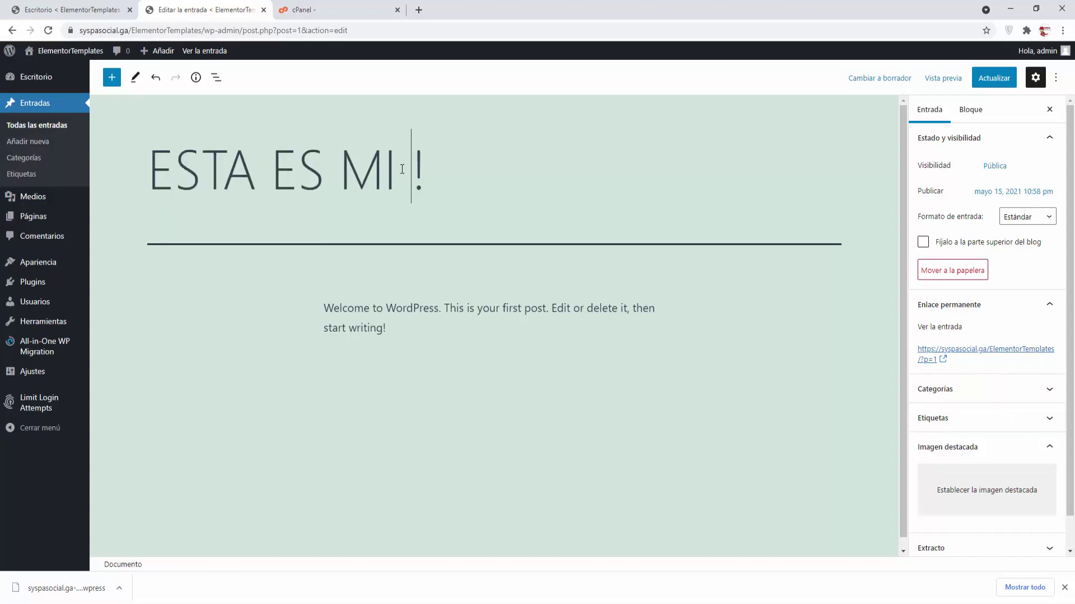
text(DA VE)
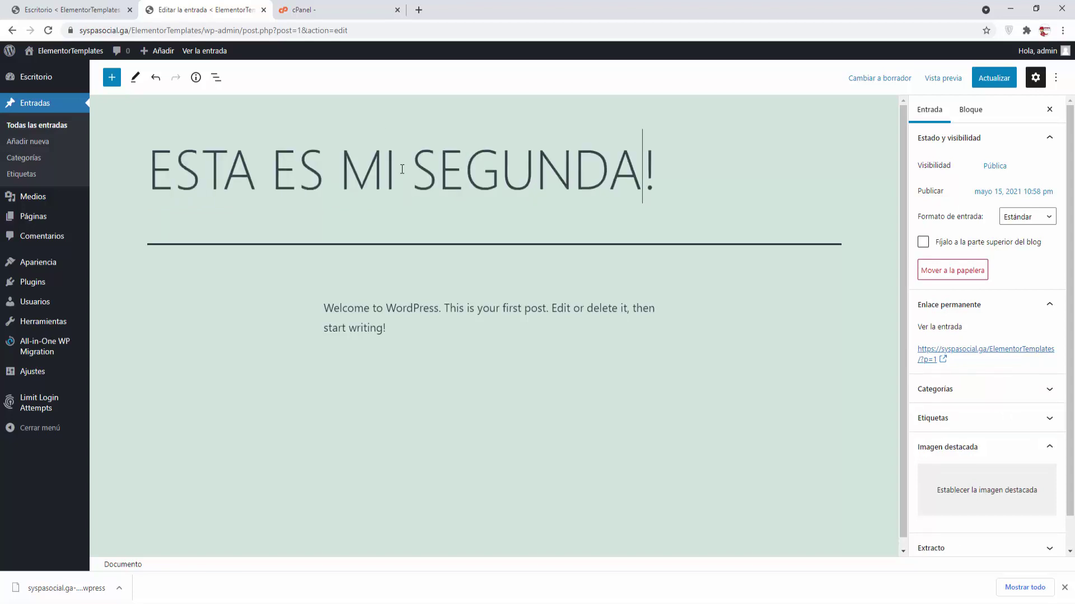
text(Z)
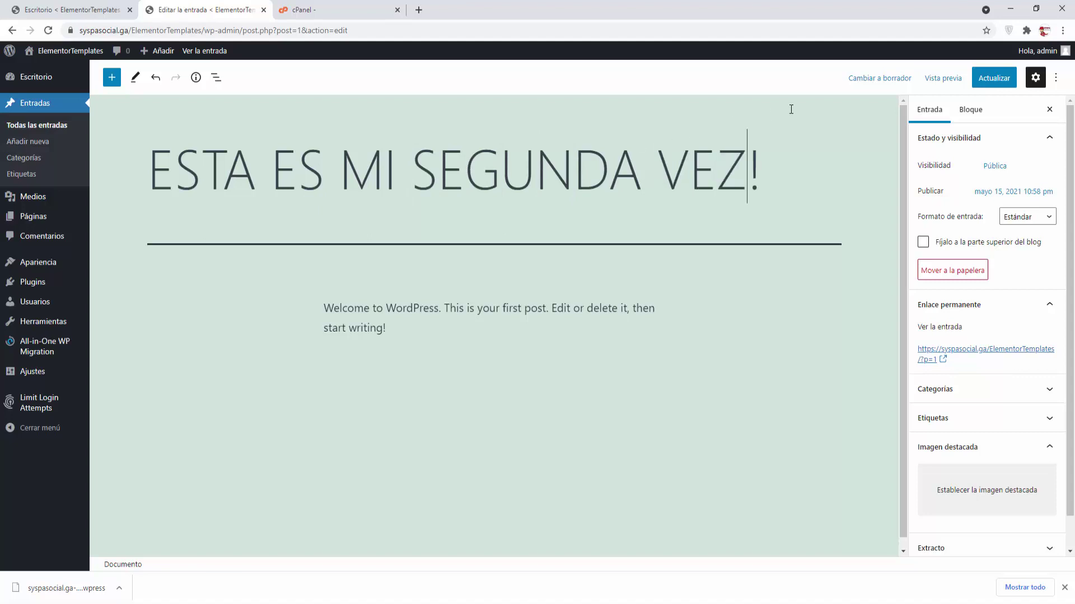
key(ctrl+s)
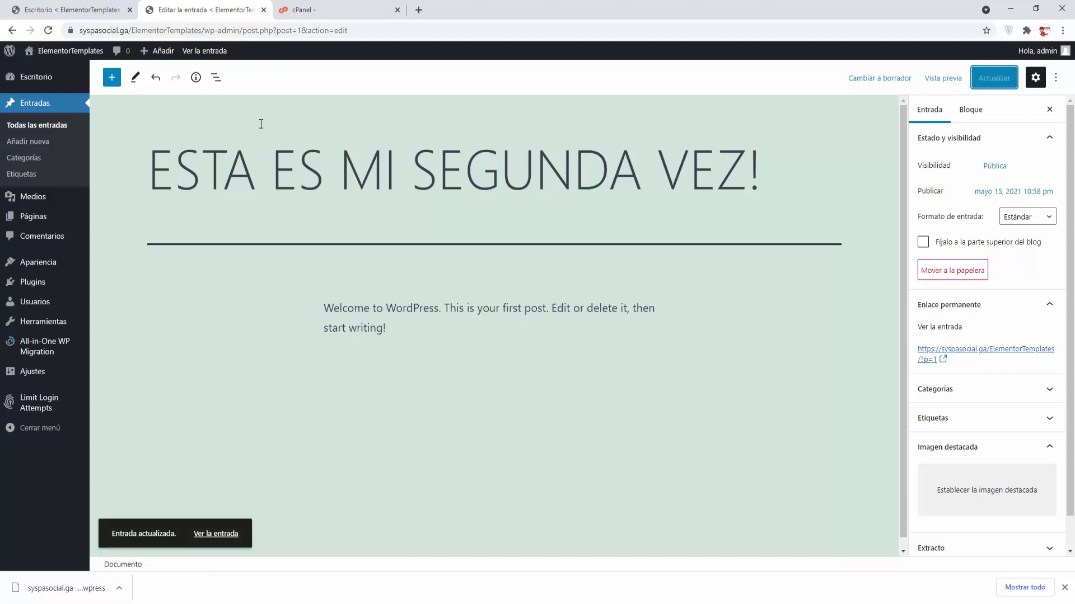
click(263, 9)
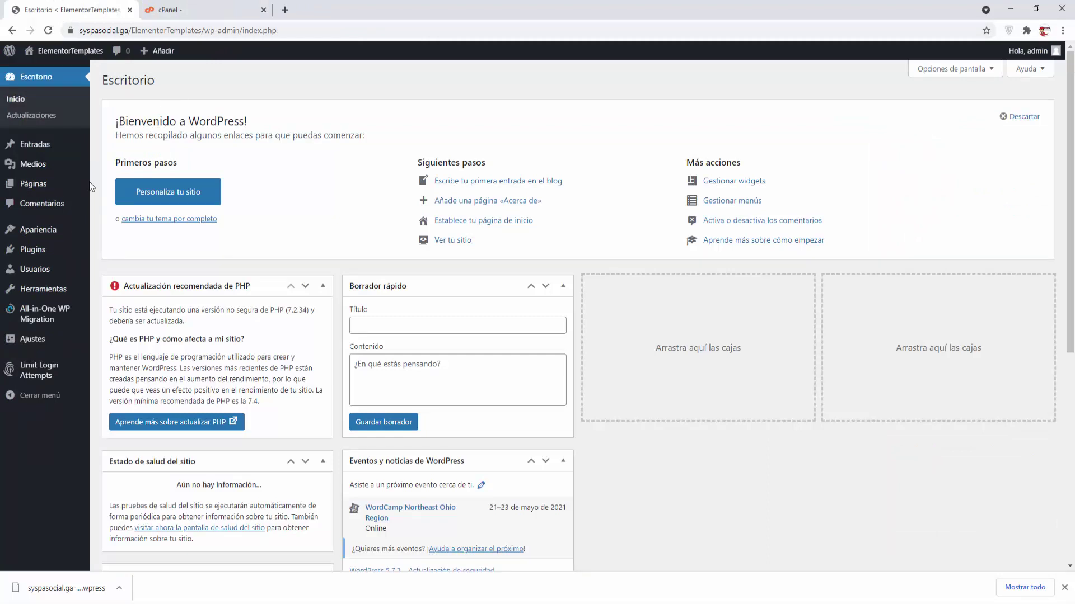
Open the All-in-One WP Migration backups list in a new browser tab and switch to it.
mouse_move(44, 312)
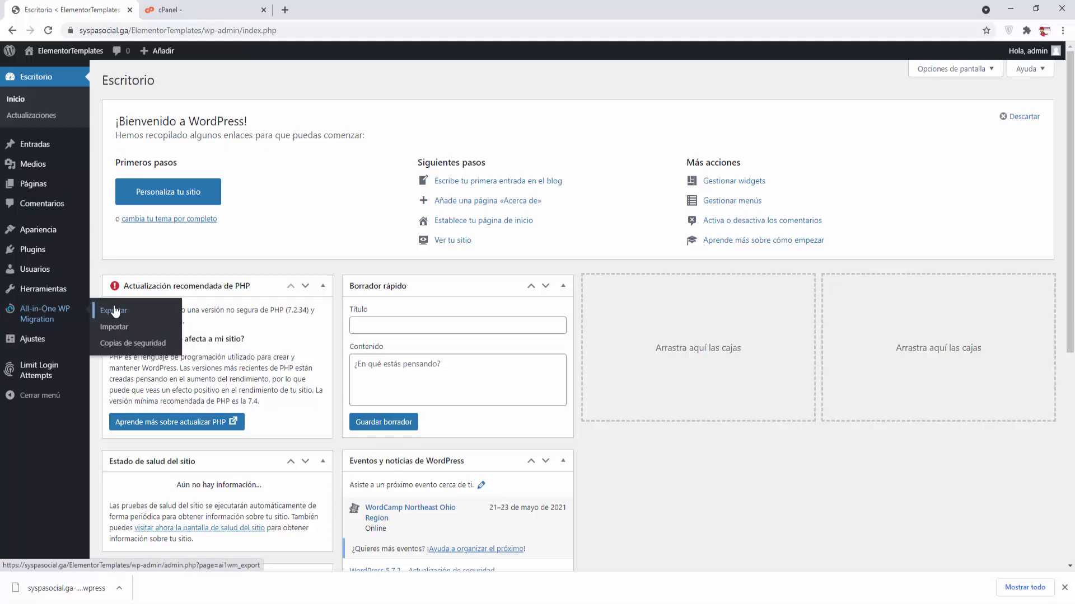
right_click(123, 345)
click(141, 355)
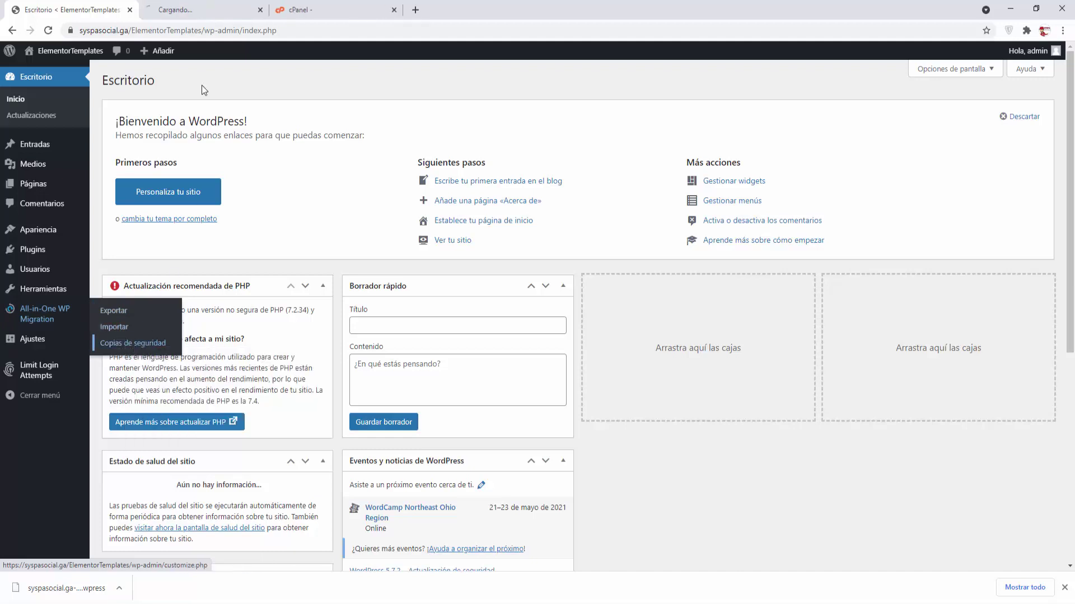
click(200, 14)
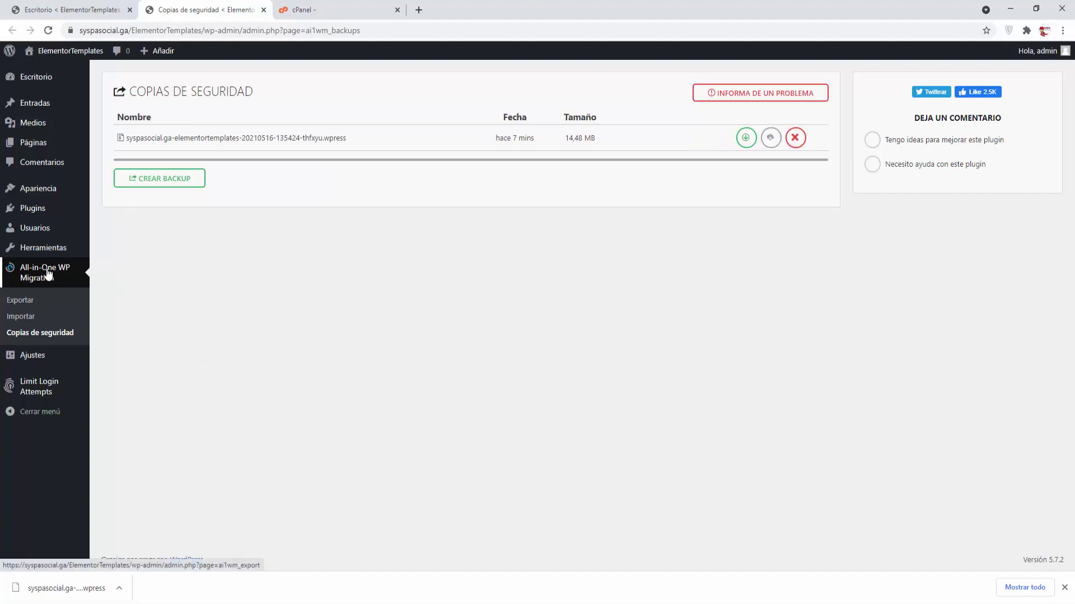
Go to the All-in-One WP Migration import page and check the maximum upload file size.
click(17, 317)
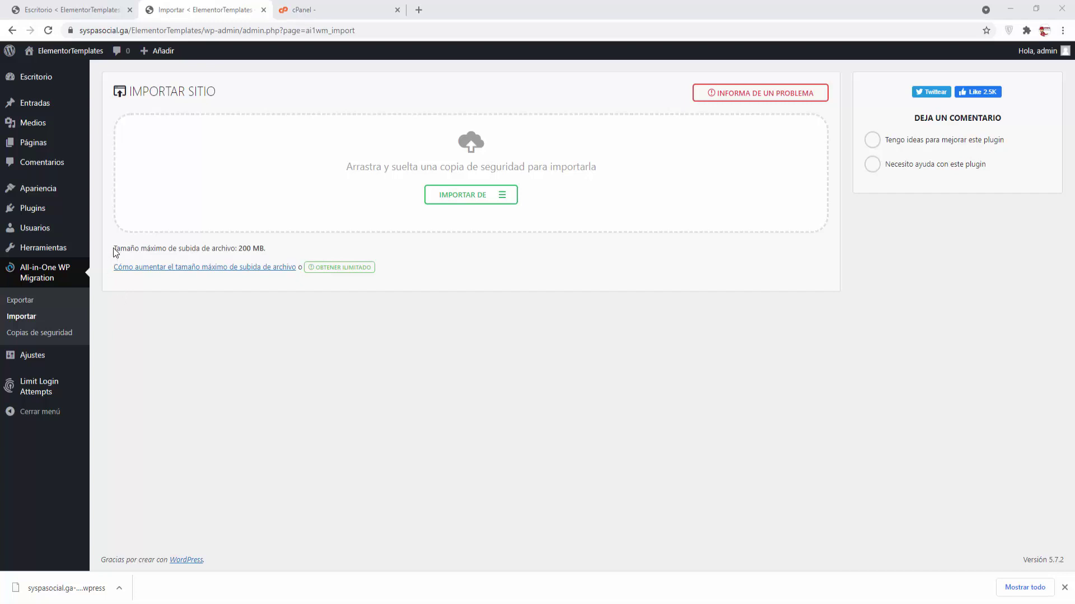
drag(115, 251, 273, 250)
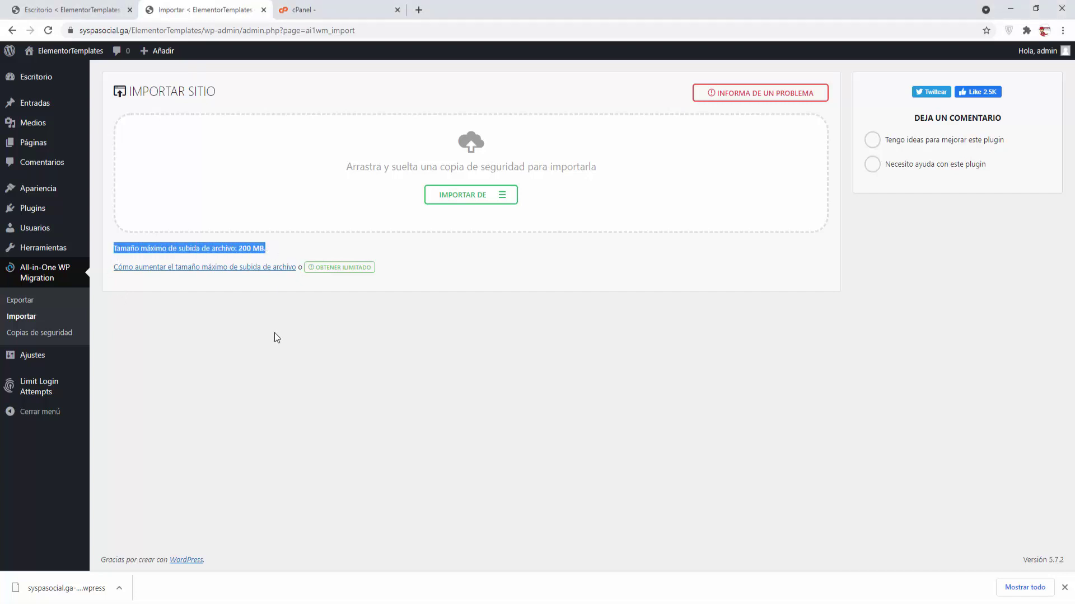
click(274, 333)
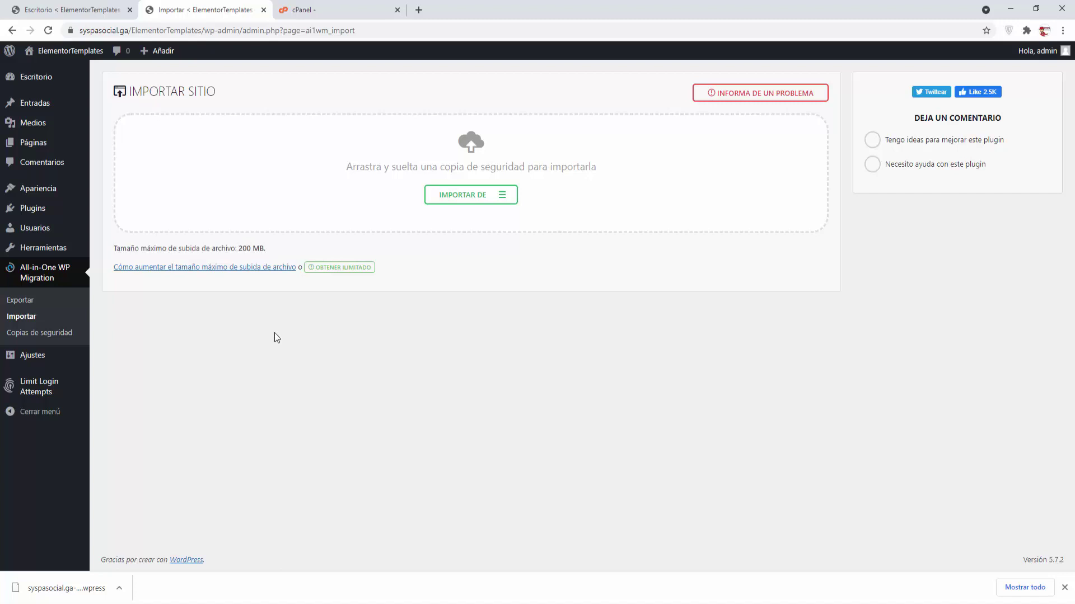
Open the help article on increasing the maximum upload file size in a new tab and examine the methods it describes.
right_click(221, 272)
click(239, 280)
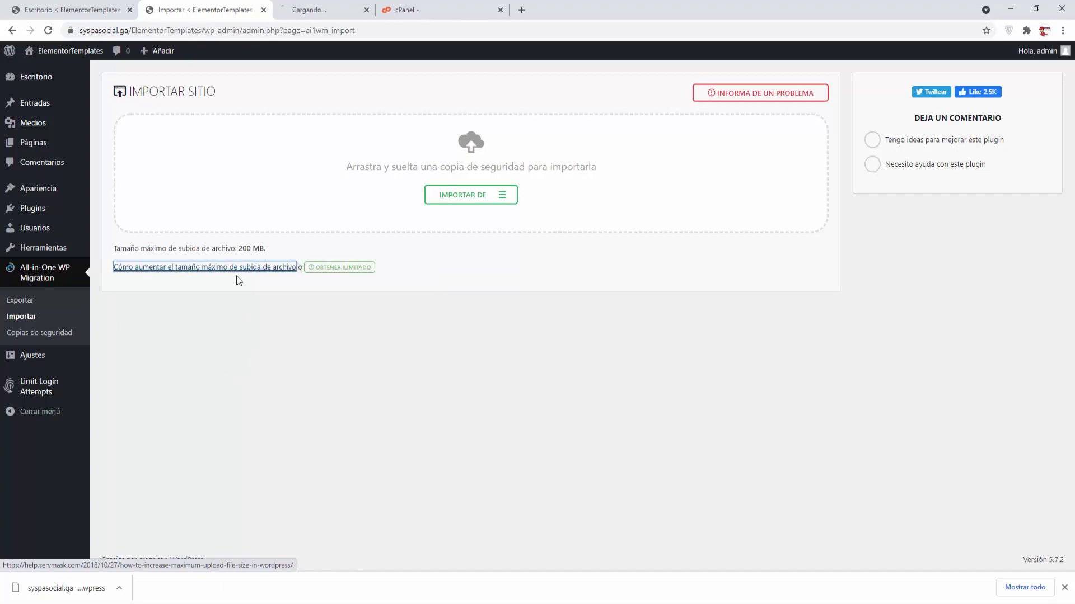
click(322, 12)
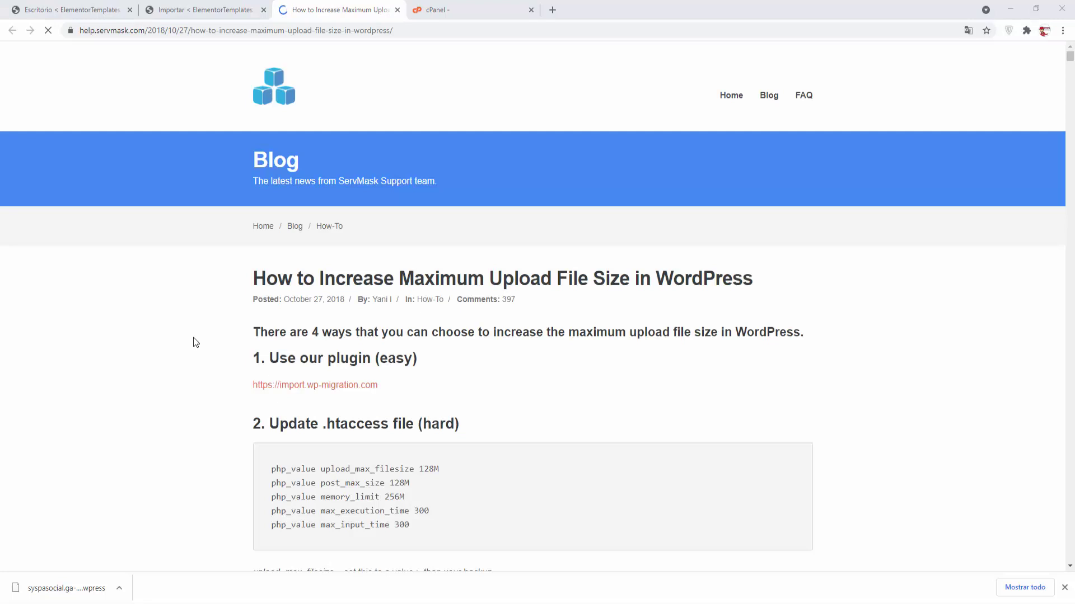
scroll(196, 343, down, 2)
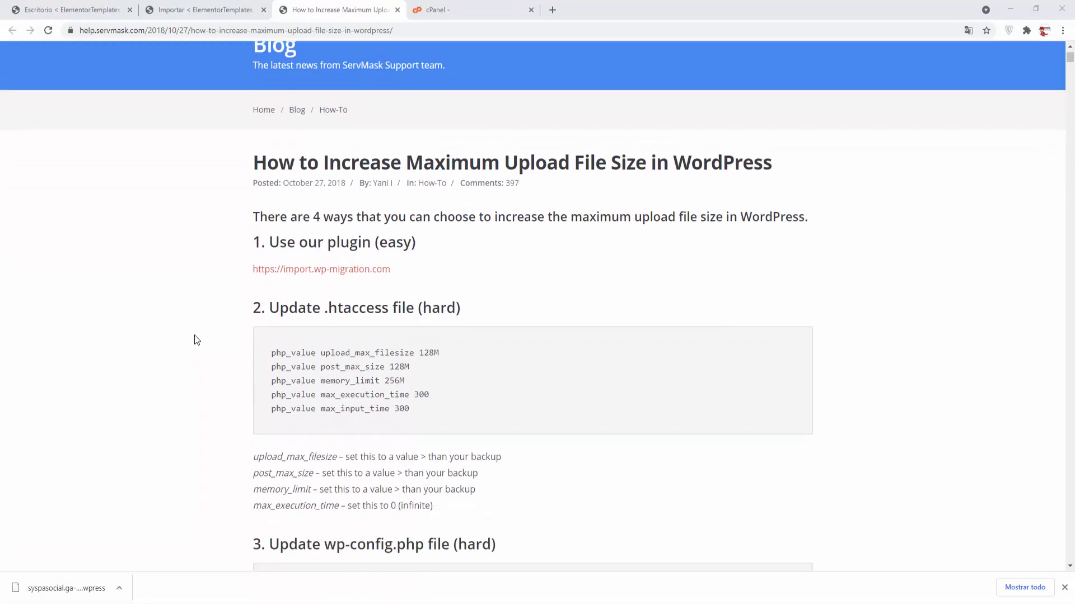
scroll(234, 223, down, 1)
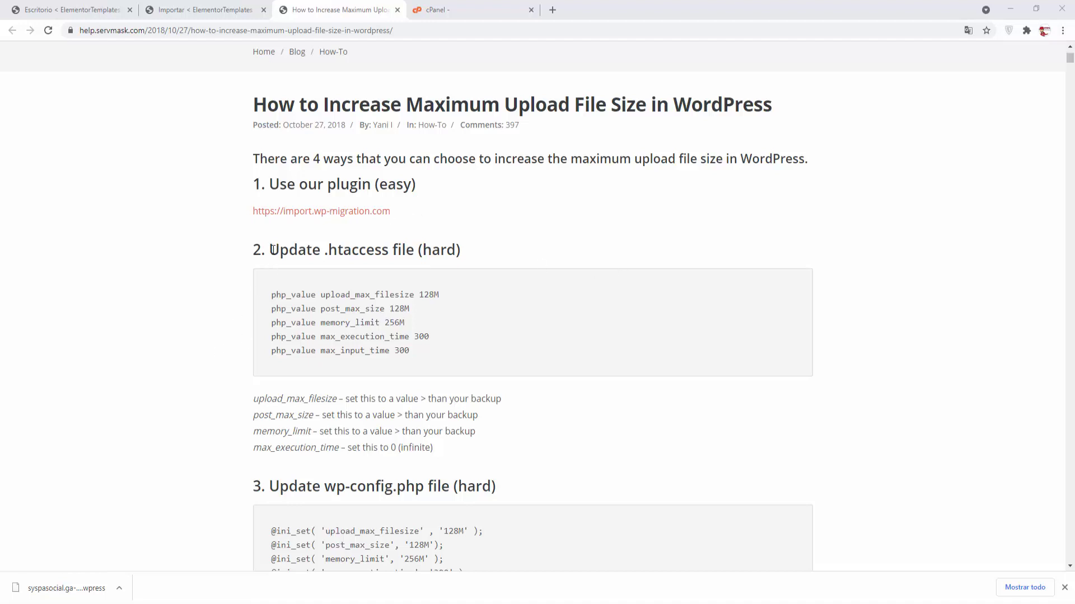
drag(255, 249, 477, 245)
scroll(442, 335, down, 3)
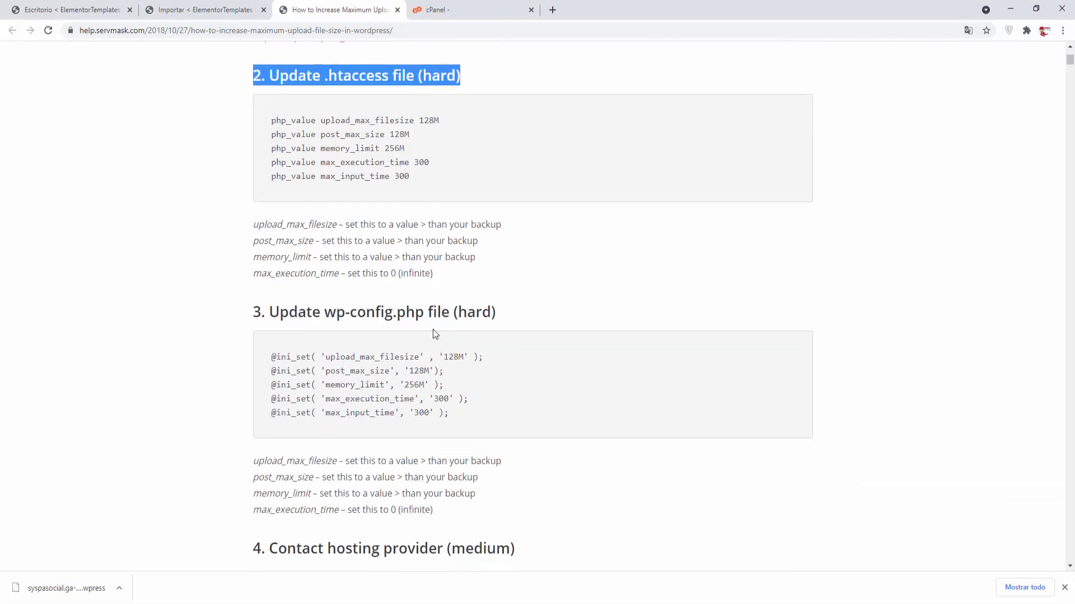
drag(251, 313, 514, 309)
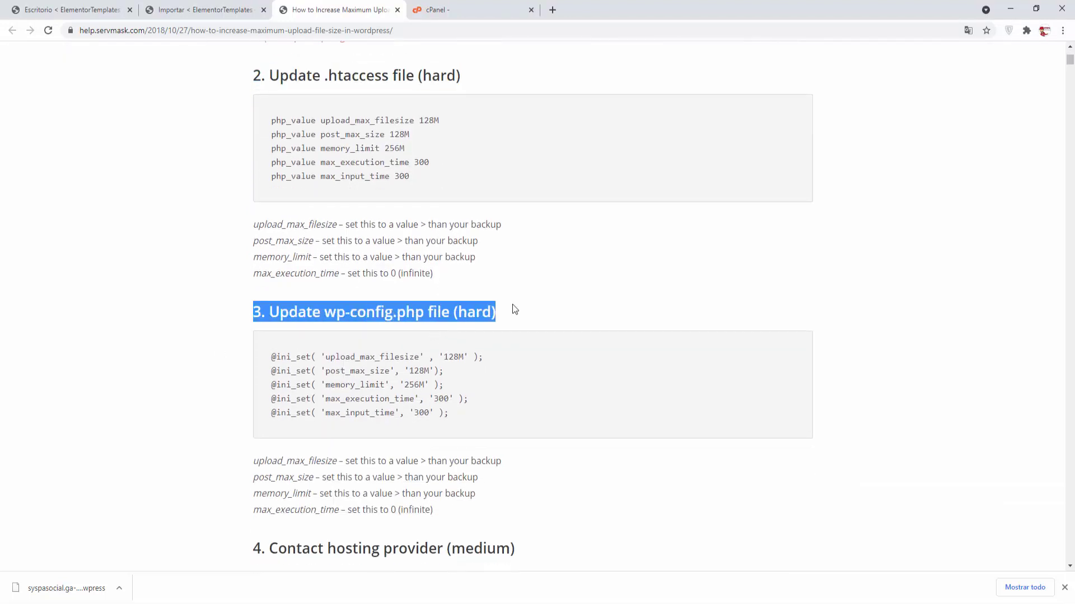
scroll(513, 308, down, 1)
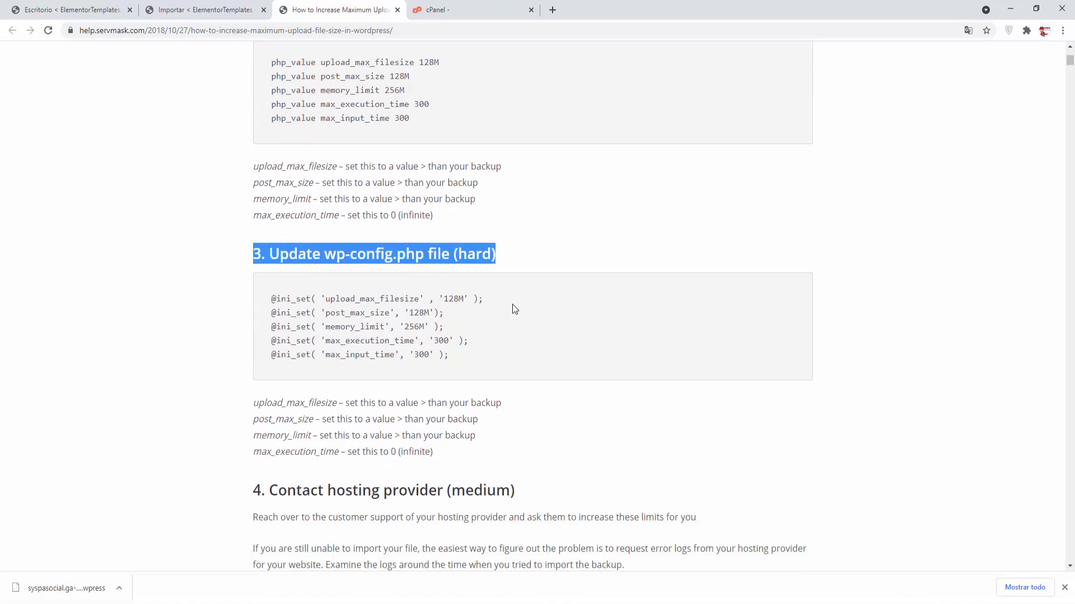
scroll(514, 308, down, 1)
scroll(514, 310, down, 1)
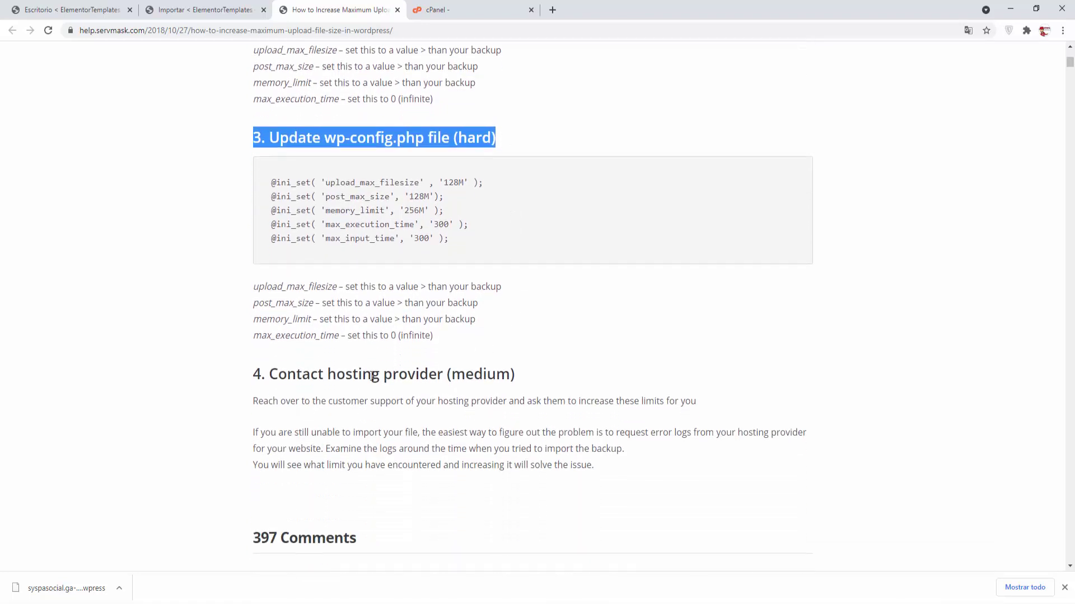
drag(253, 375, 537, 370)
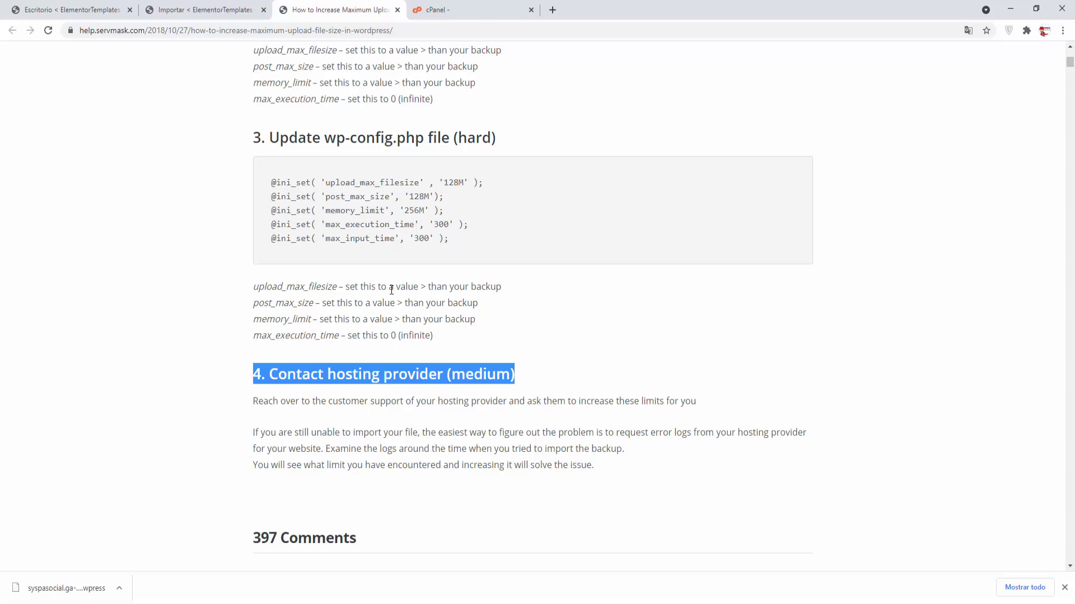
scroll(392, 289, up, 2)
scroll(400, 339, up, 6)
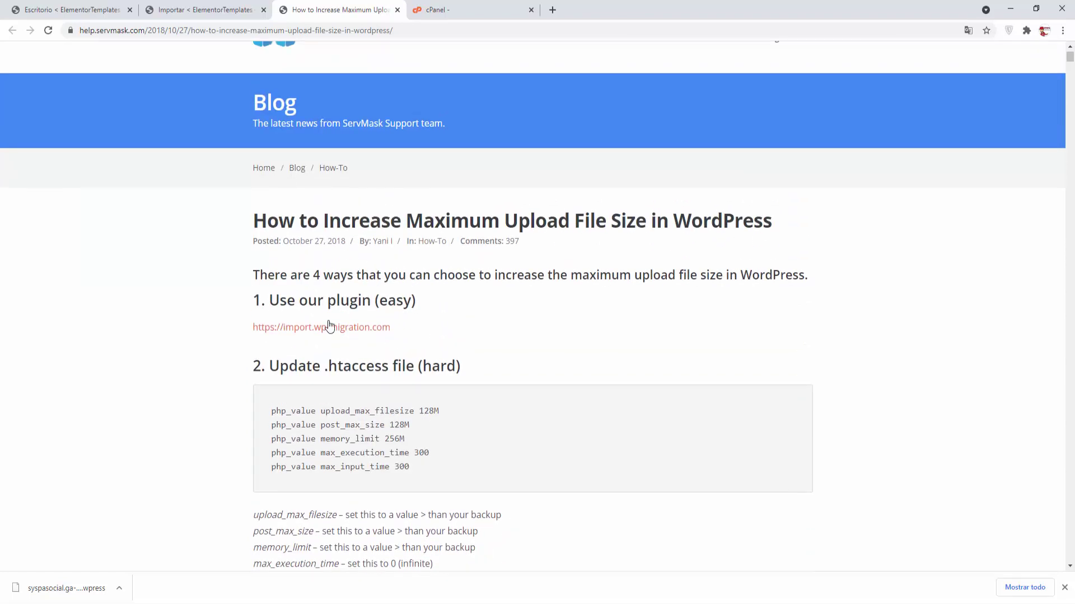
Follow the article's import.wp-migration.com link, download the Basic version of All-in-One WP Migration Import and close that tab.
click(324, 329)
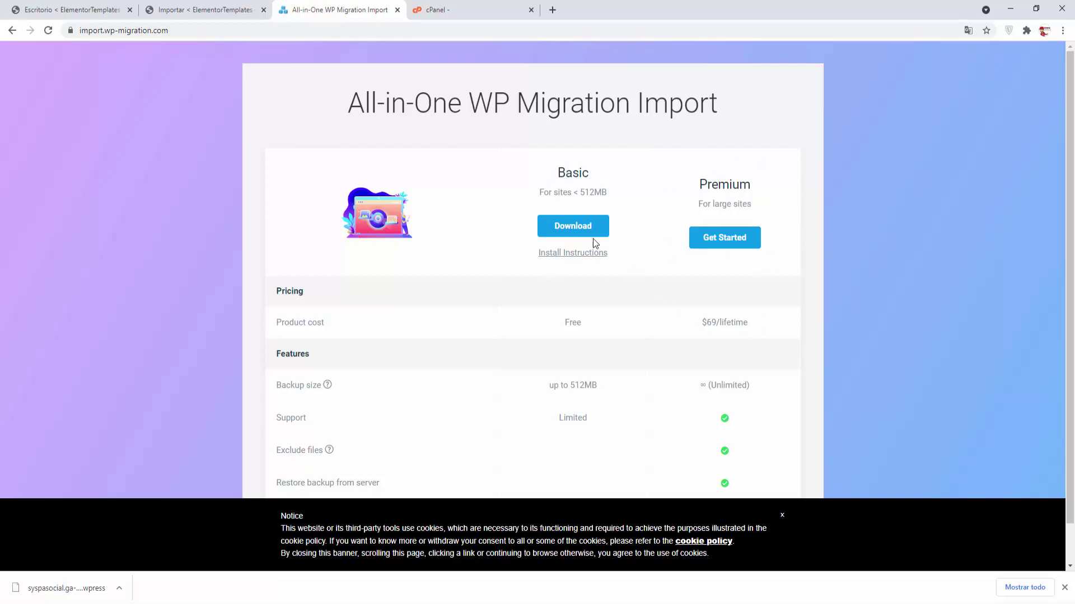
click(569, 232)
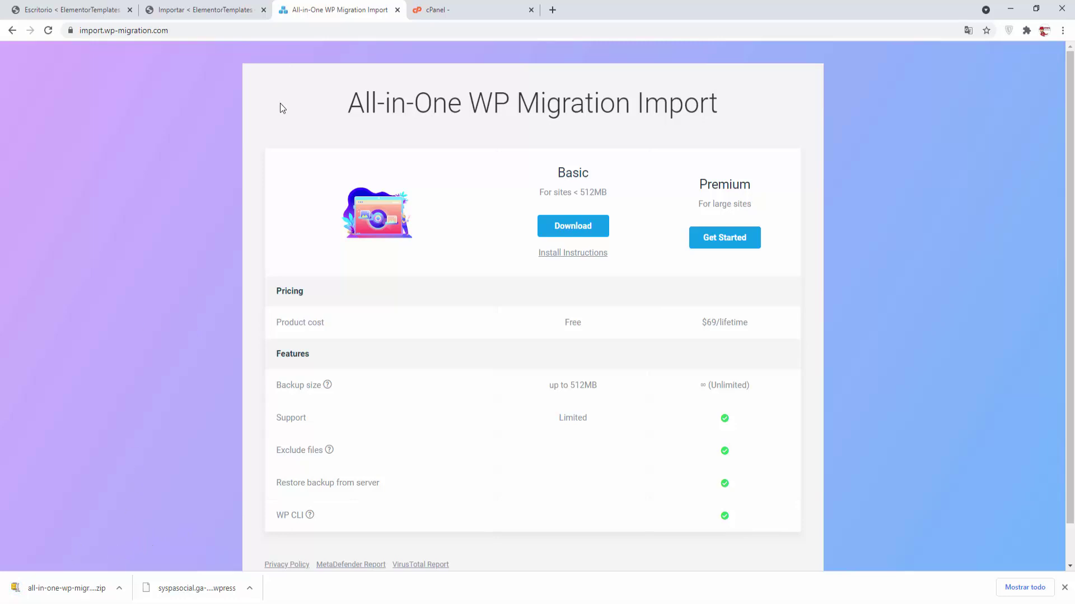
click(397, 9)
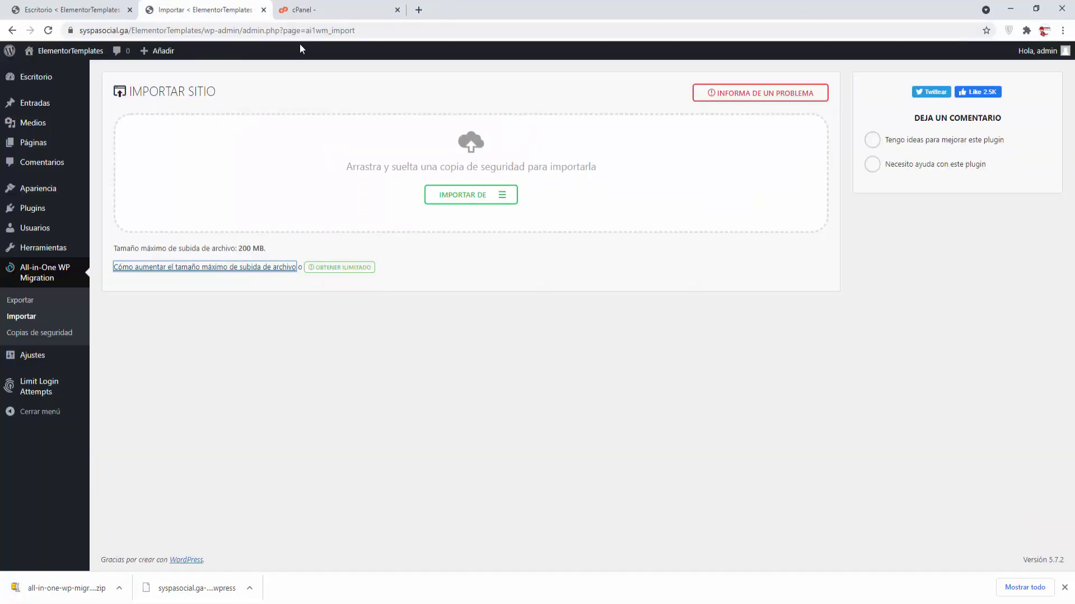
Close the import page, open the page for adding new plugins in a new browser tab and switch to it.
click(264, 10)
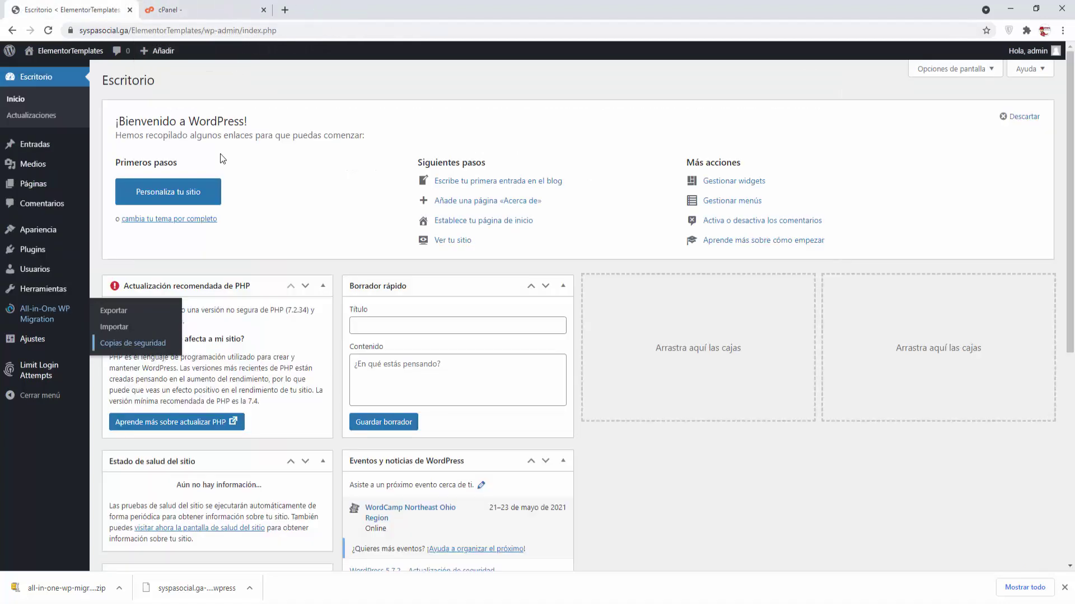
mouse_move(33, 249)
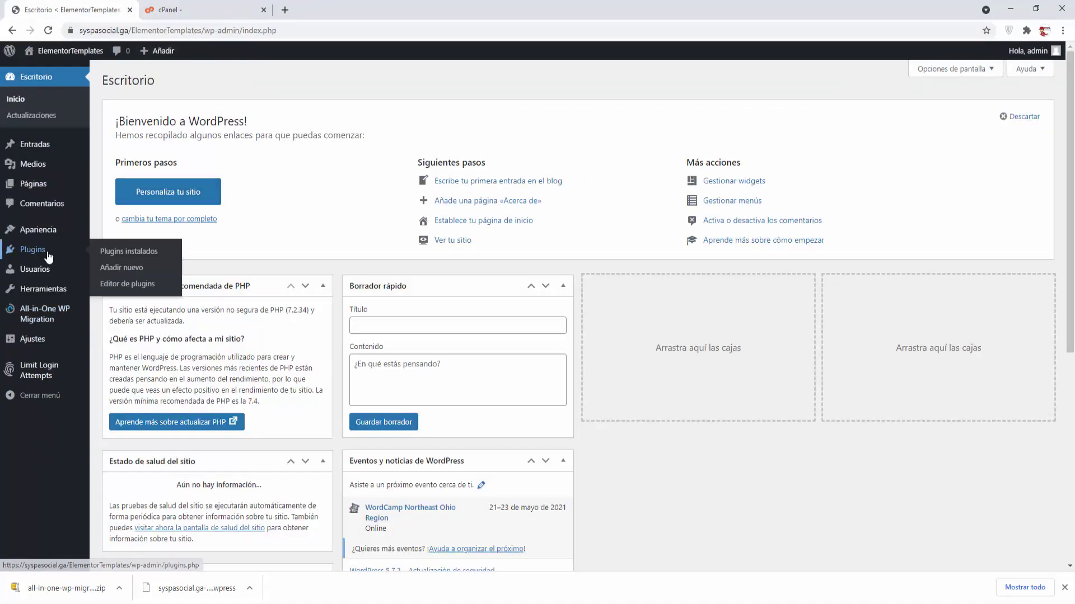
right_click(129, 270)
click(148, 278)
click(212, 6)
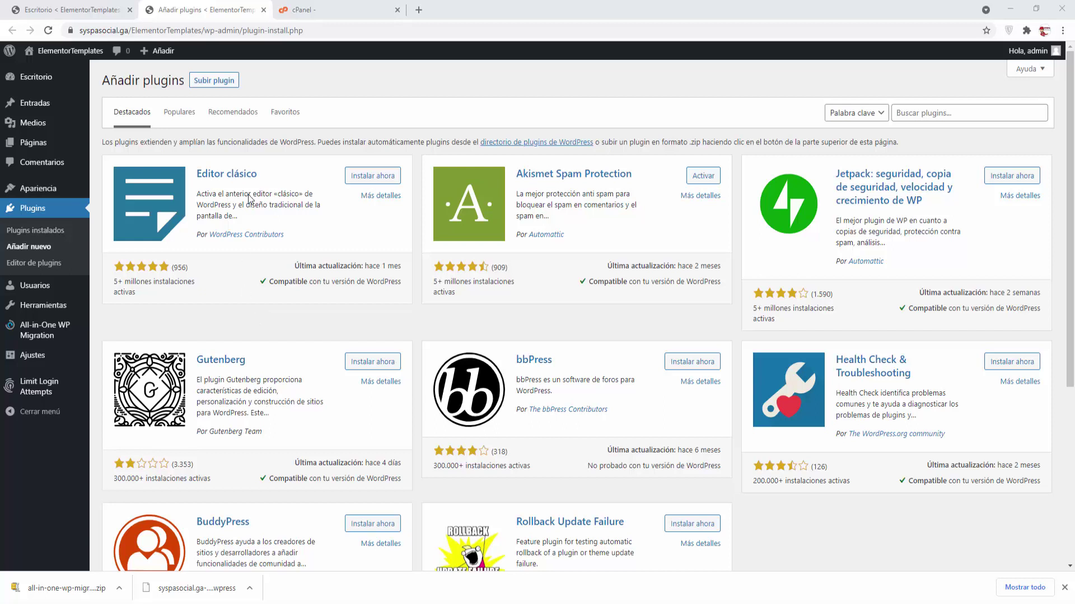
Upload all-in-one-wp-migration-file-extension.zip from the Downloads folder as a plugin, install it and activate it.
click(218, 82)
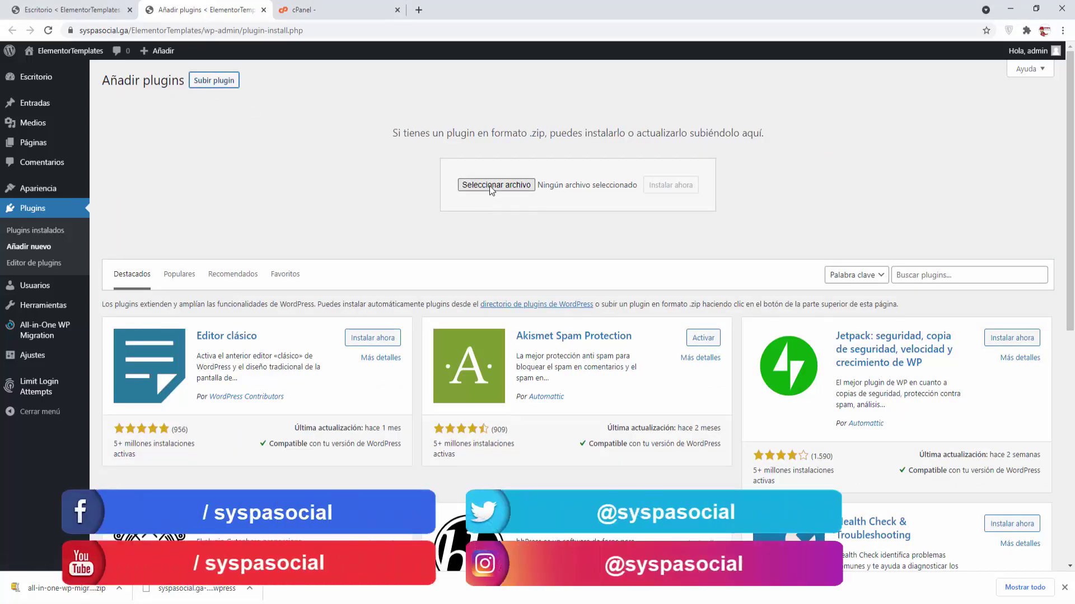
click(490, 190)
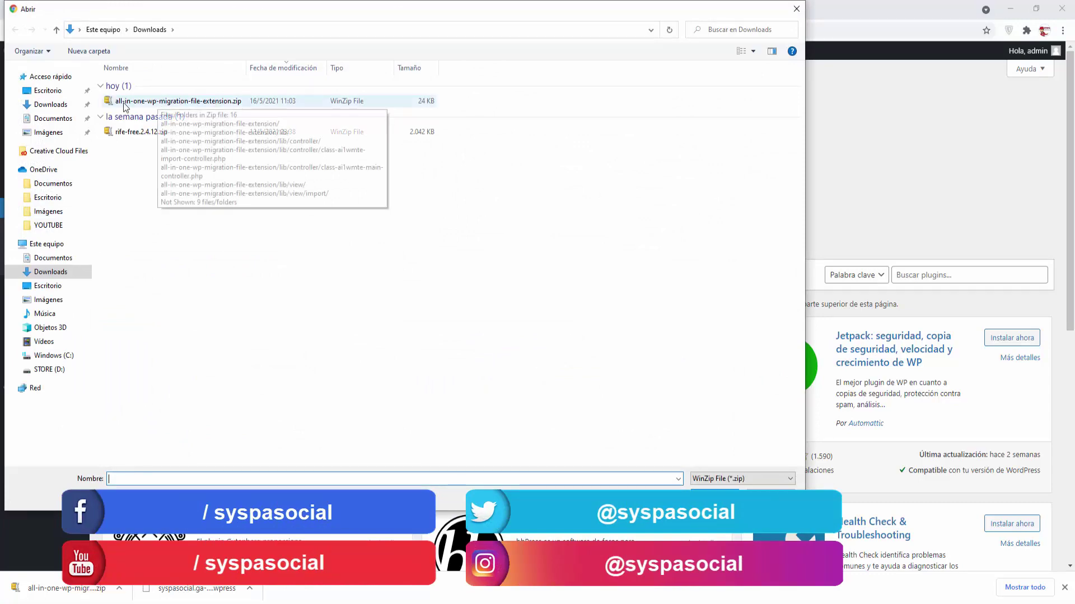
click(168, 104)
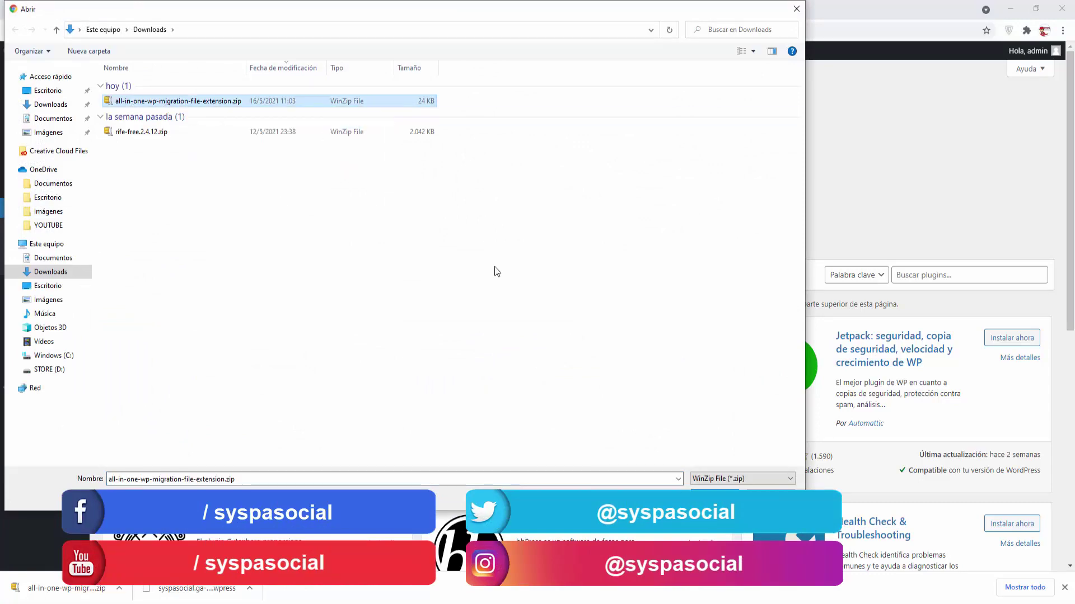
click(714, 498)
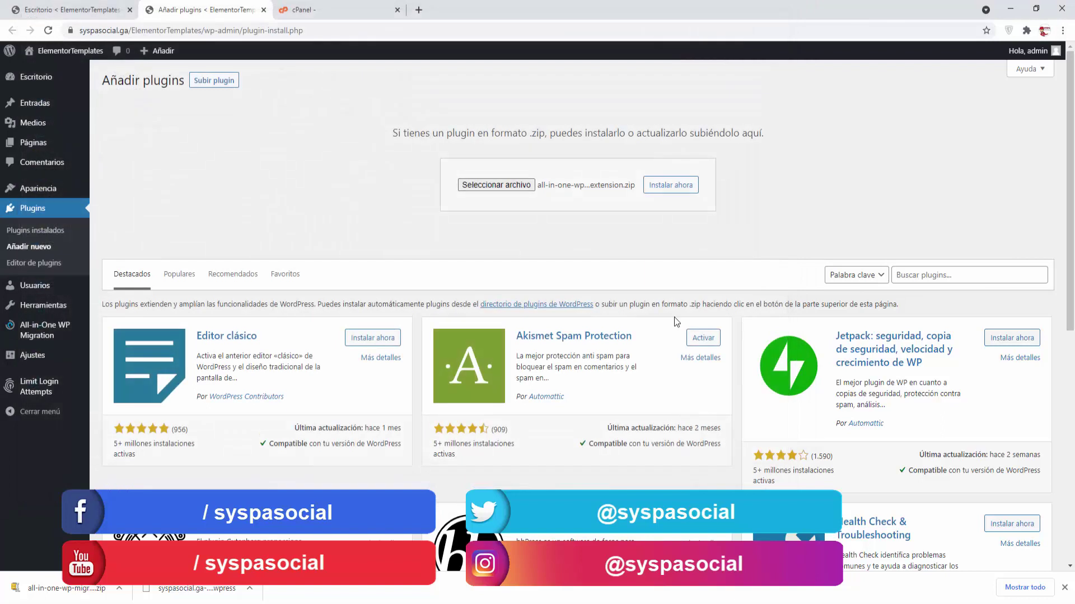
click(668, 190)
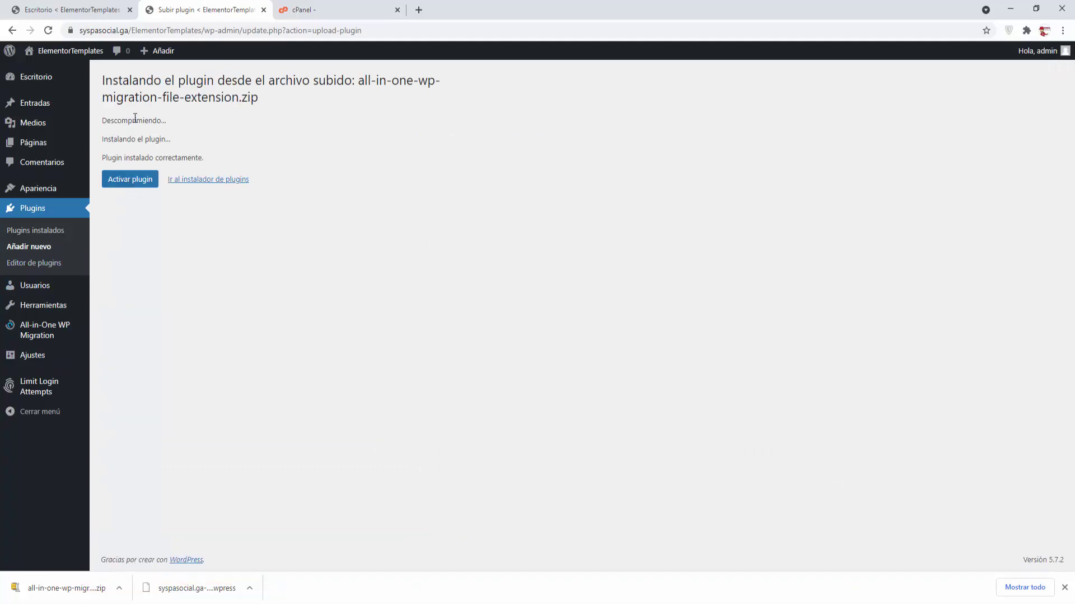
click(134, 182)
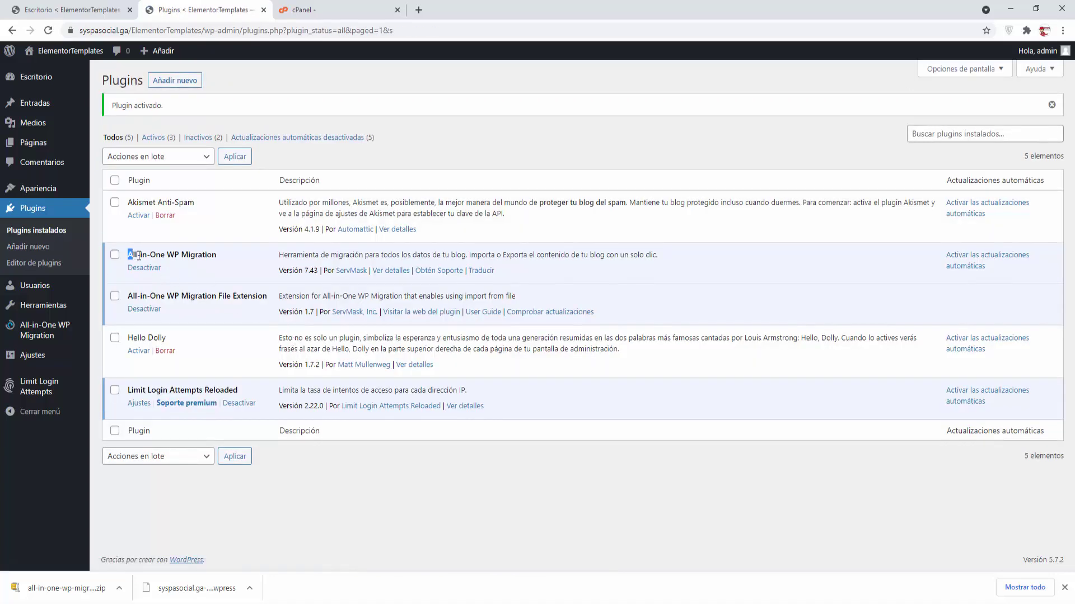
Check the All-in-One WP Migration and File Extension entries among the installed plugins, and close that browser tab.
drag(128, 254, 221, 257)
drag(130, 295, 265, 295)
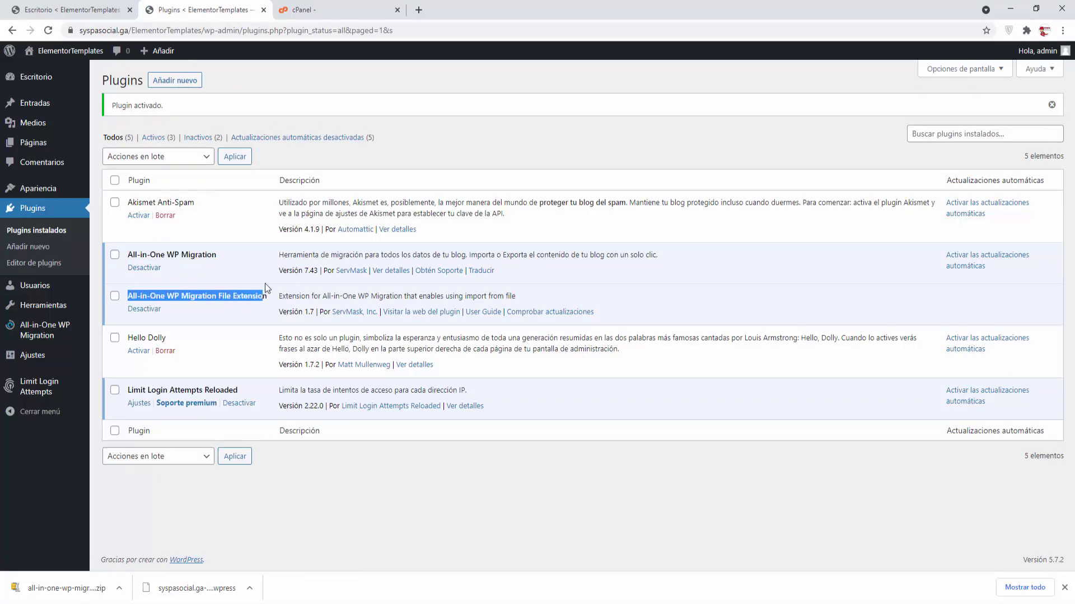
click(264, 9)
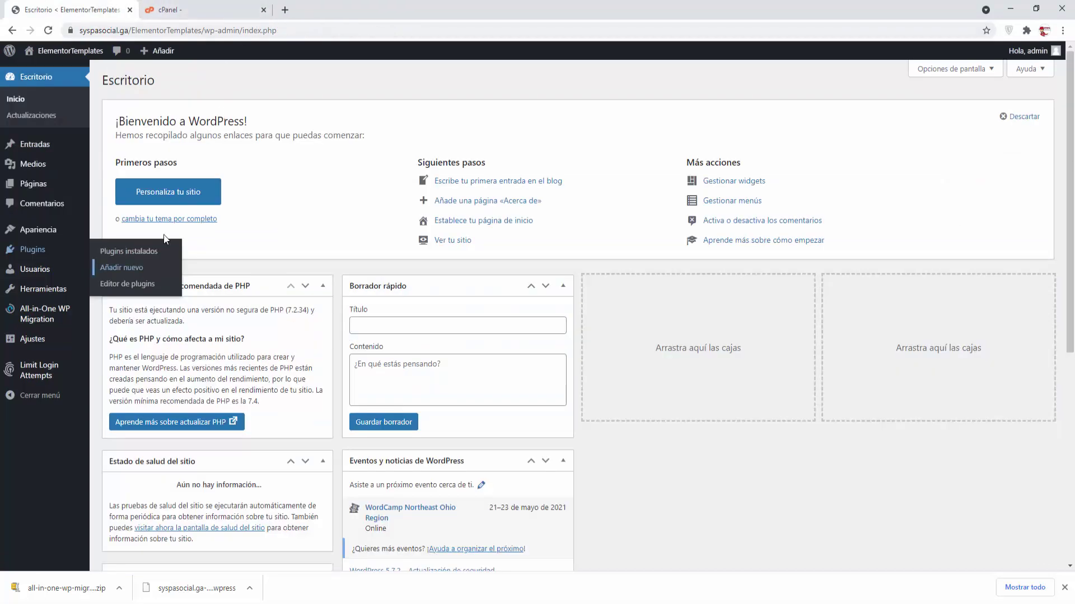
mouse_move(43, 312)
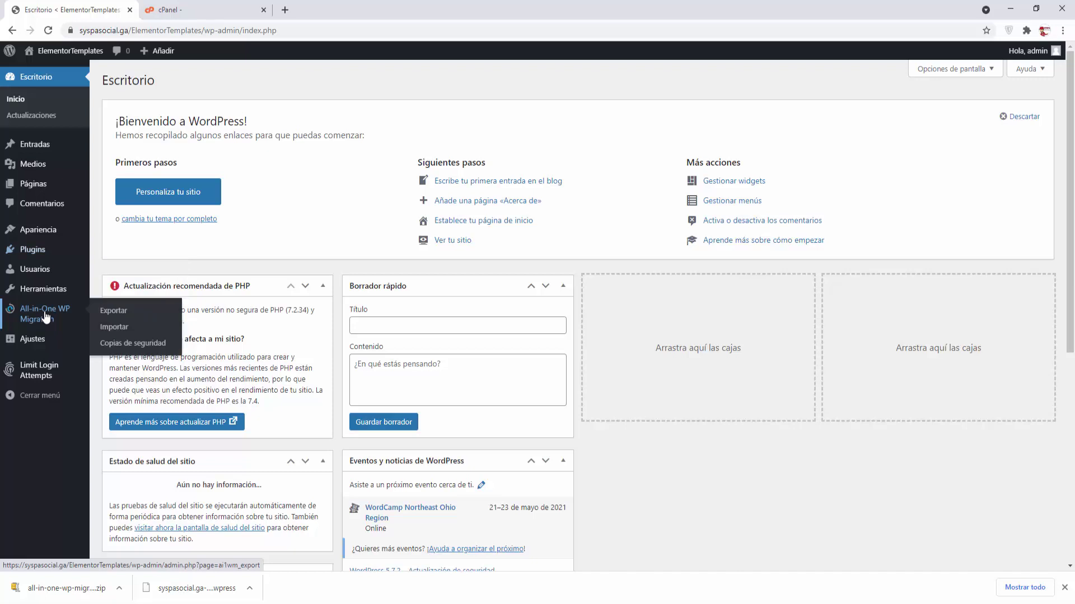
click(114, 328)
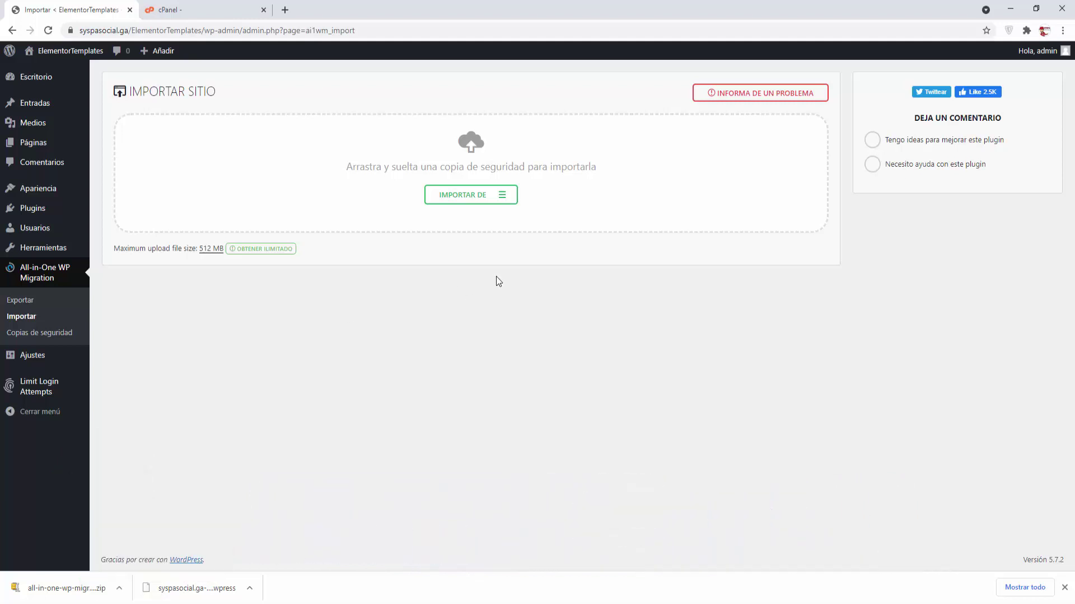
click(503, 196)
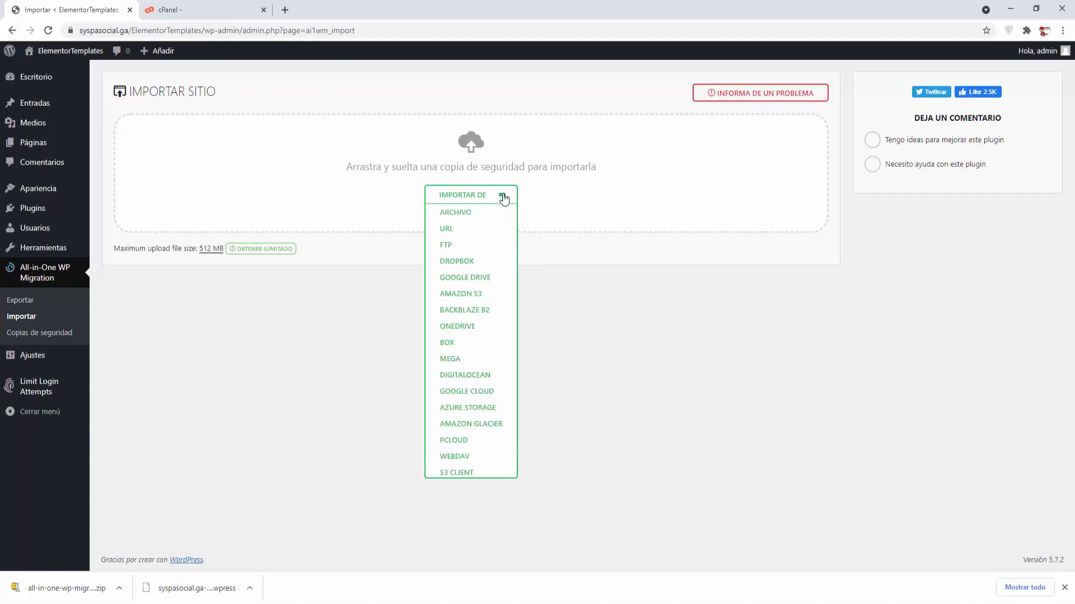
click(465, 213)
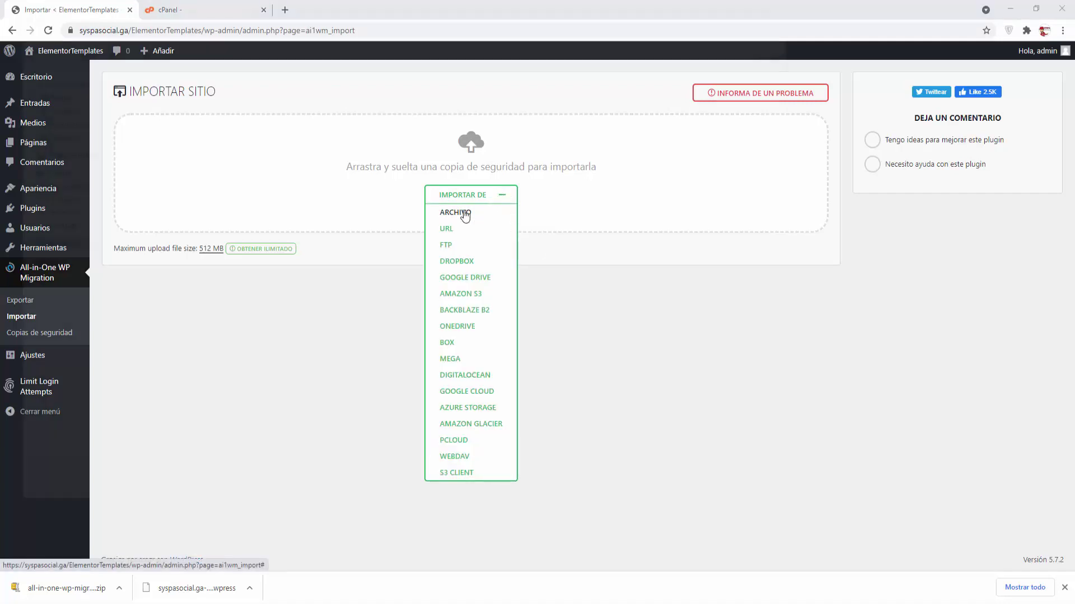
click(162, 114)
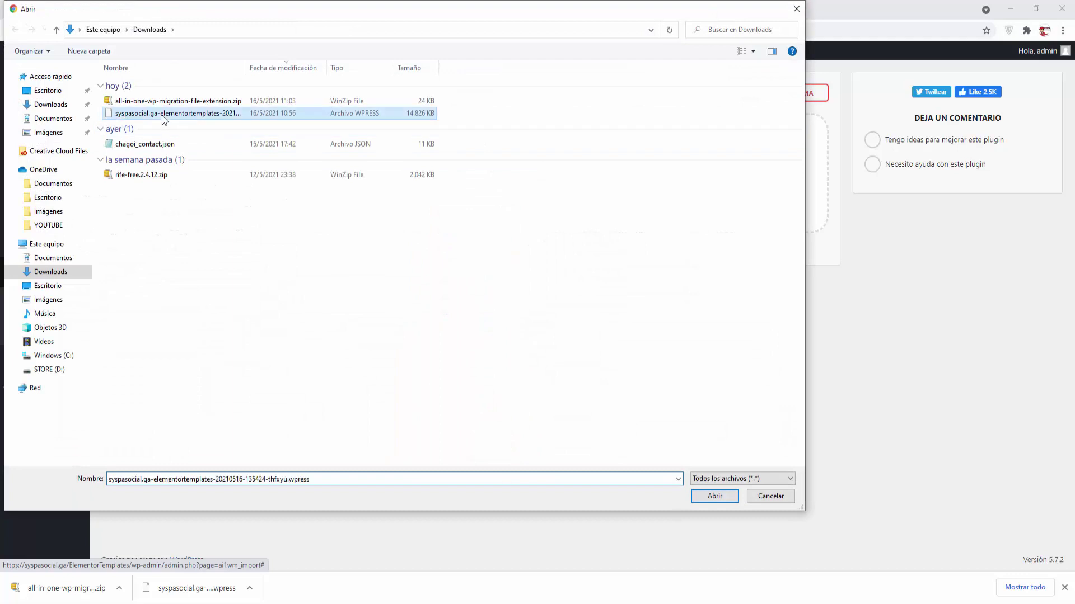
drag(248, 71, 382, 69)
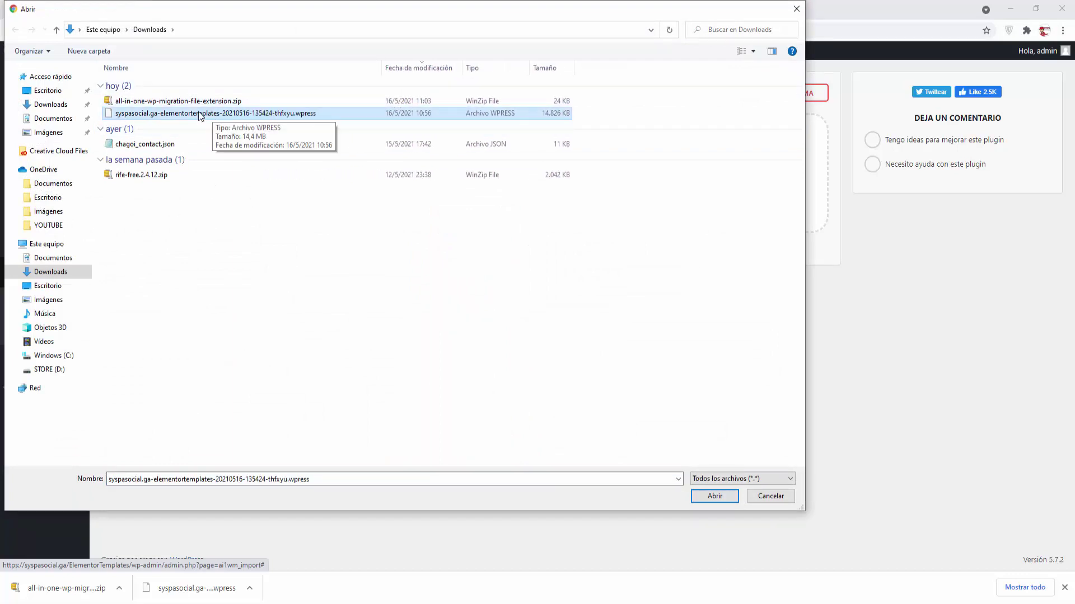
click(708, 496)
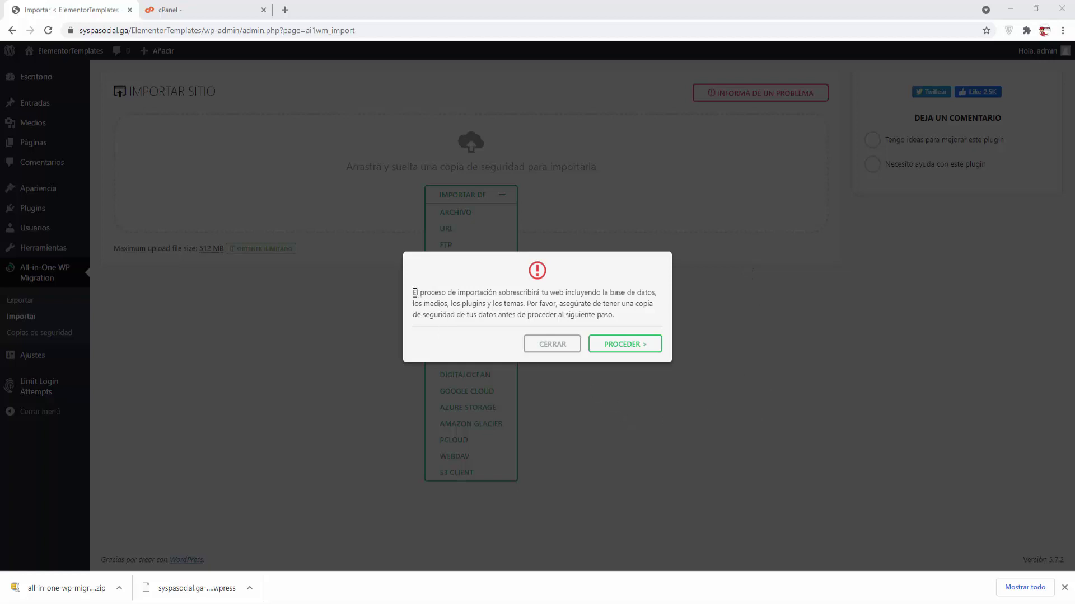
Read the overwrite warning, proceed with the import and finish it once the site has been restored.
drag(412, 292, 628, 318)
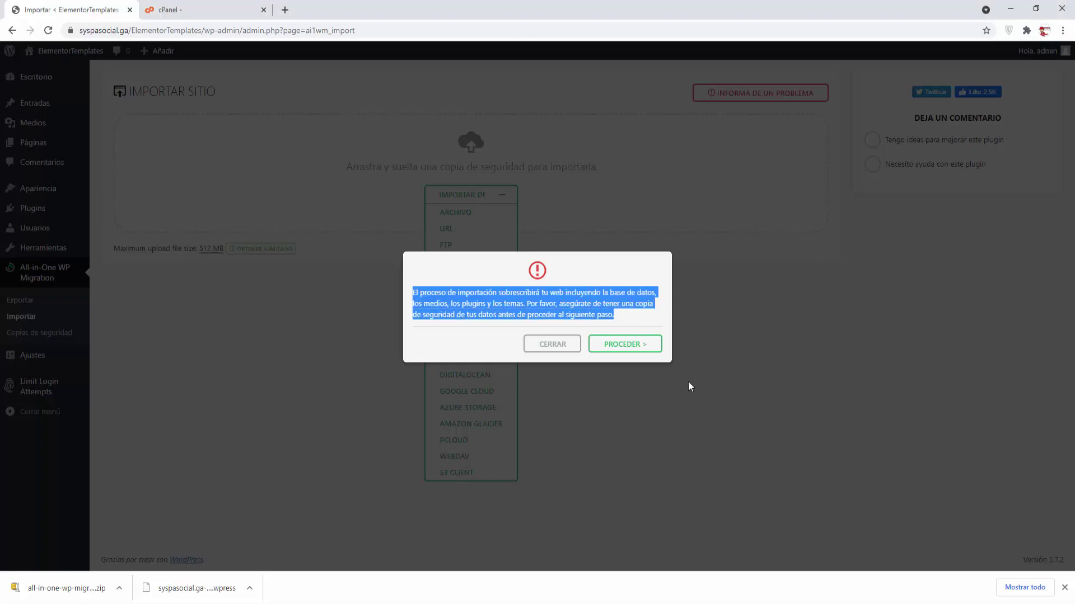
click(628, 406)
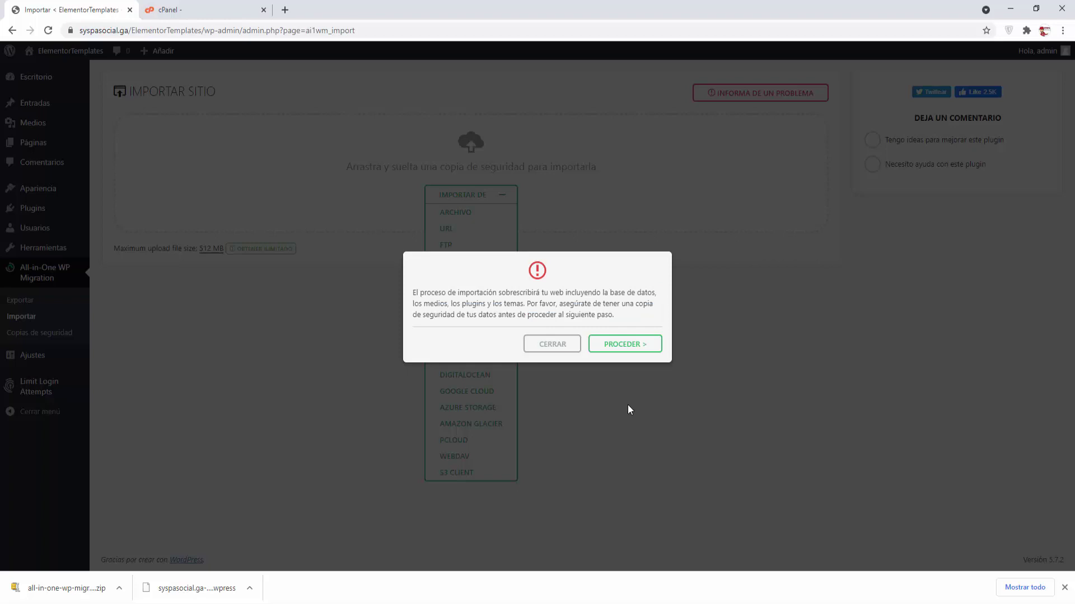
click(626, 350)
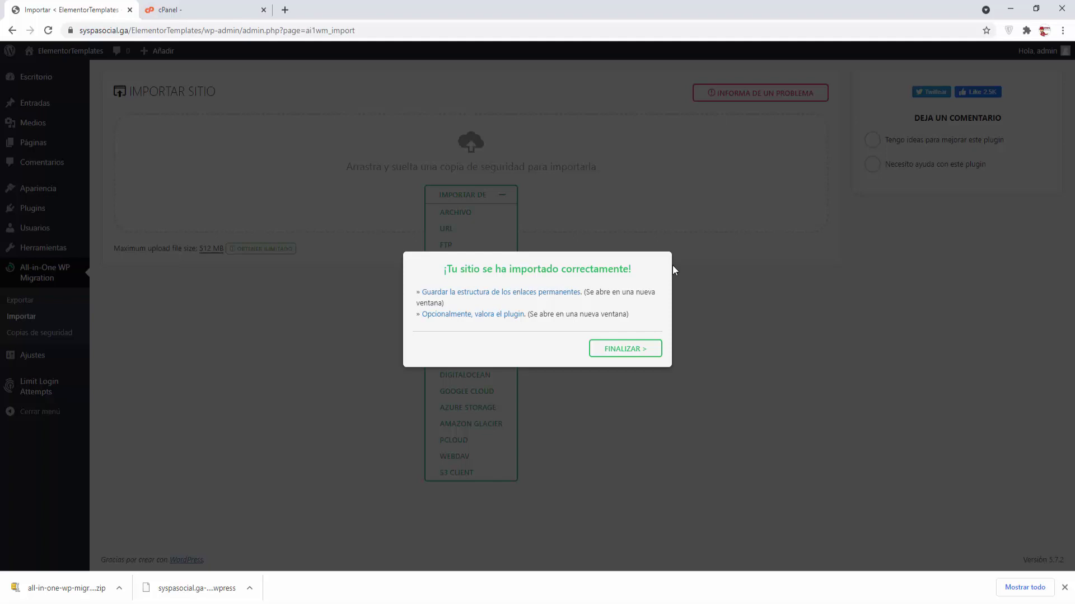
click(627, 352)
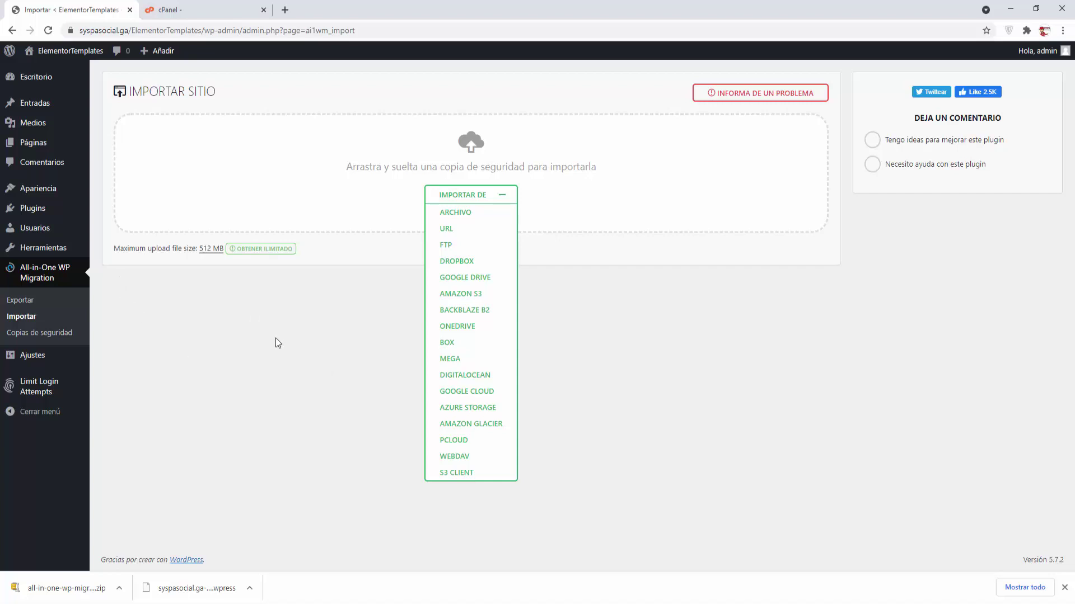
Close the cPanel tab, view the ElementorTemplates site in a new tab to check its home page, and close it.
click(263, 10)
mouse_move(70, 55)
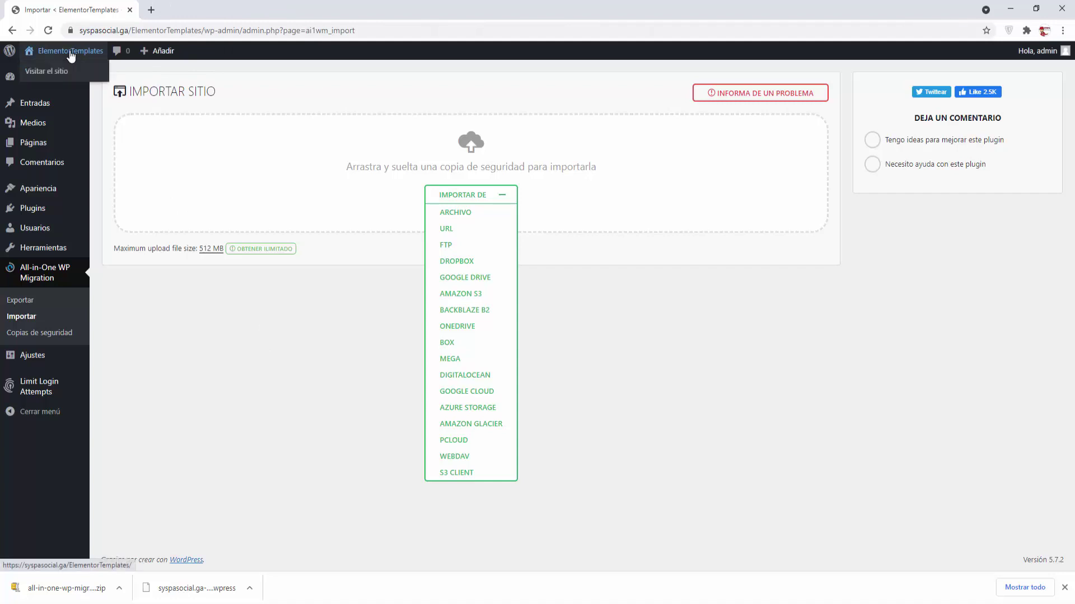
right_click(48, 76)
click(84, 82)
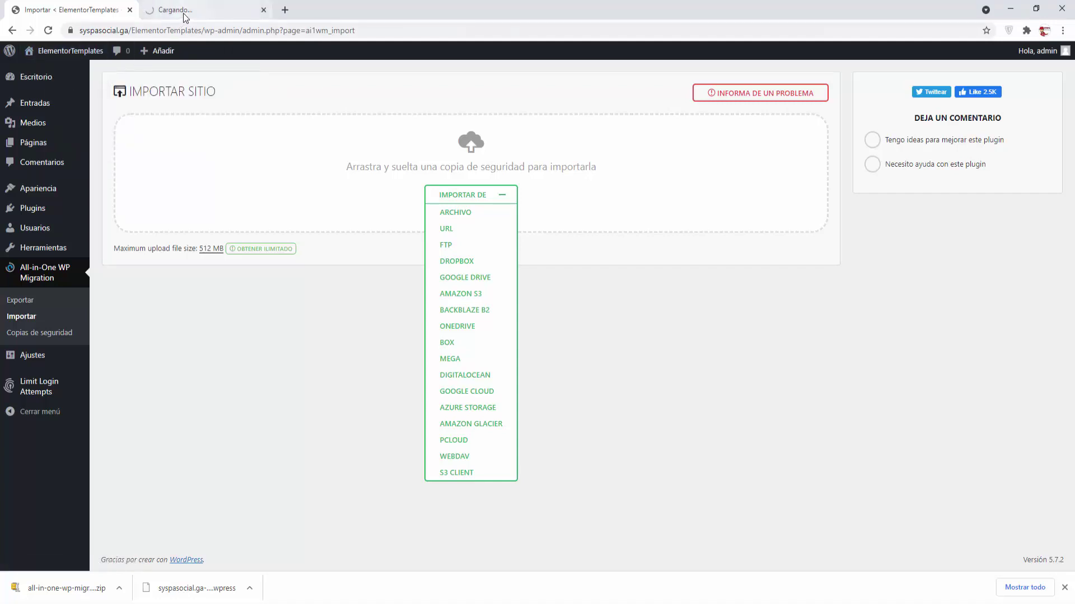
click(185, 11)
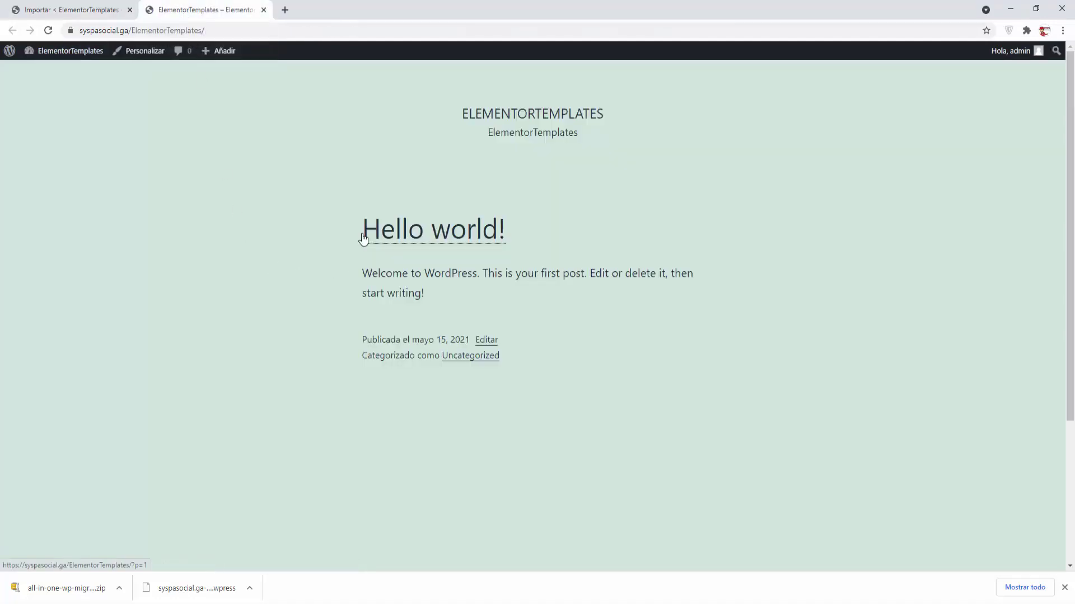
drag(359, 230, 506, 225)
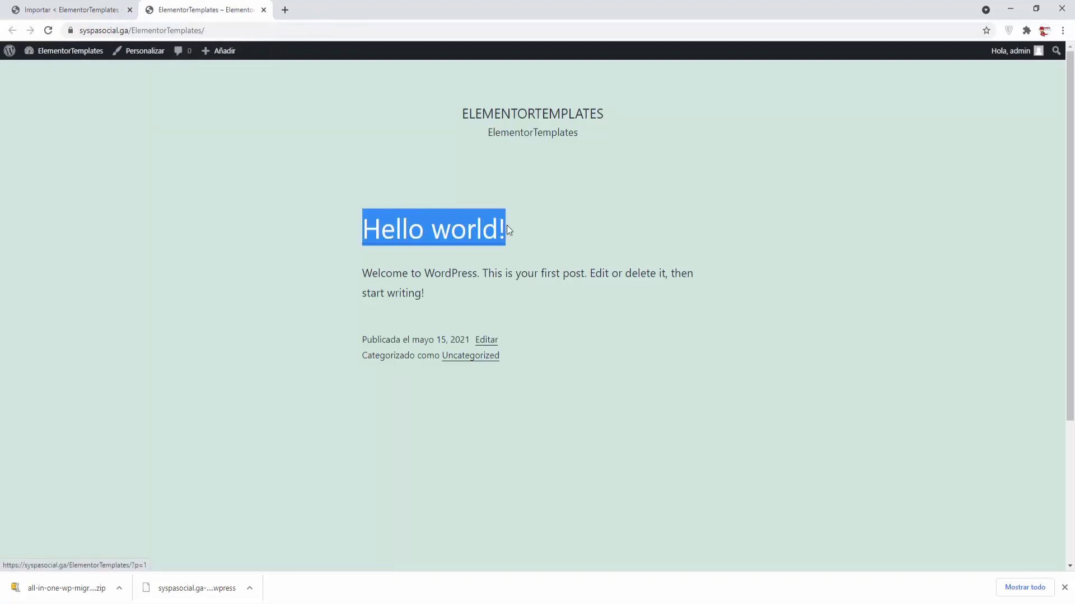
click(567, 397)
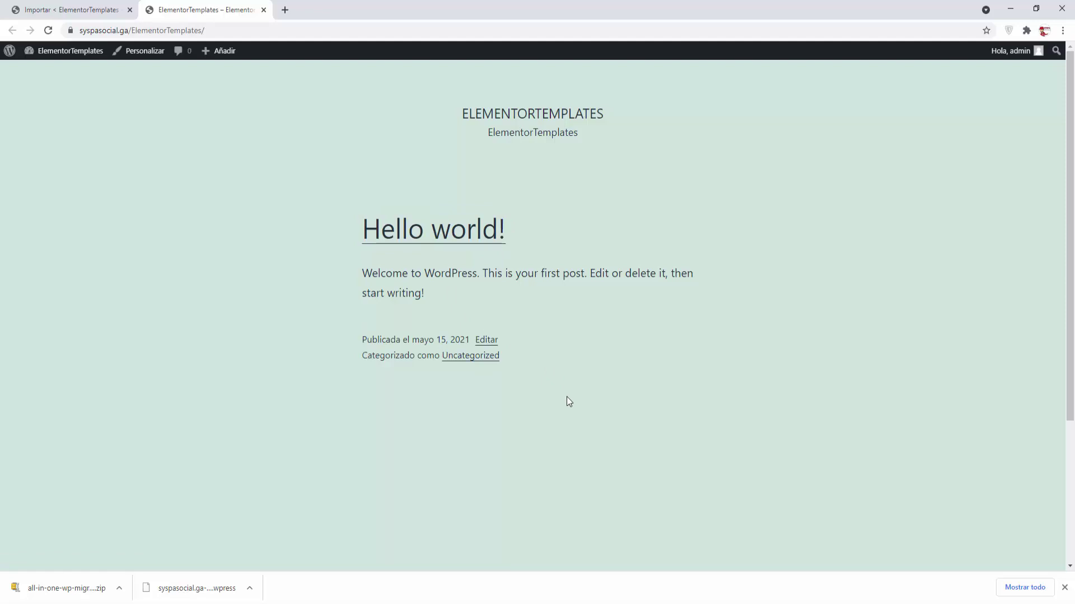
click(263, 10)
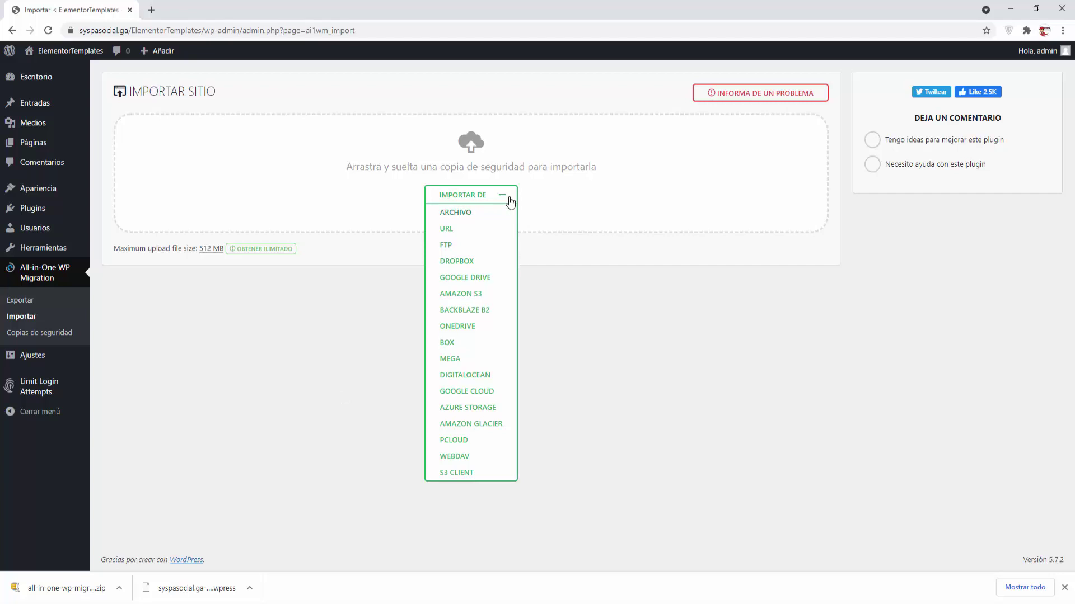